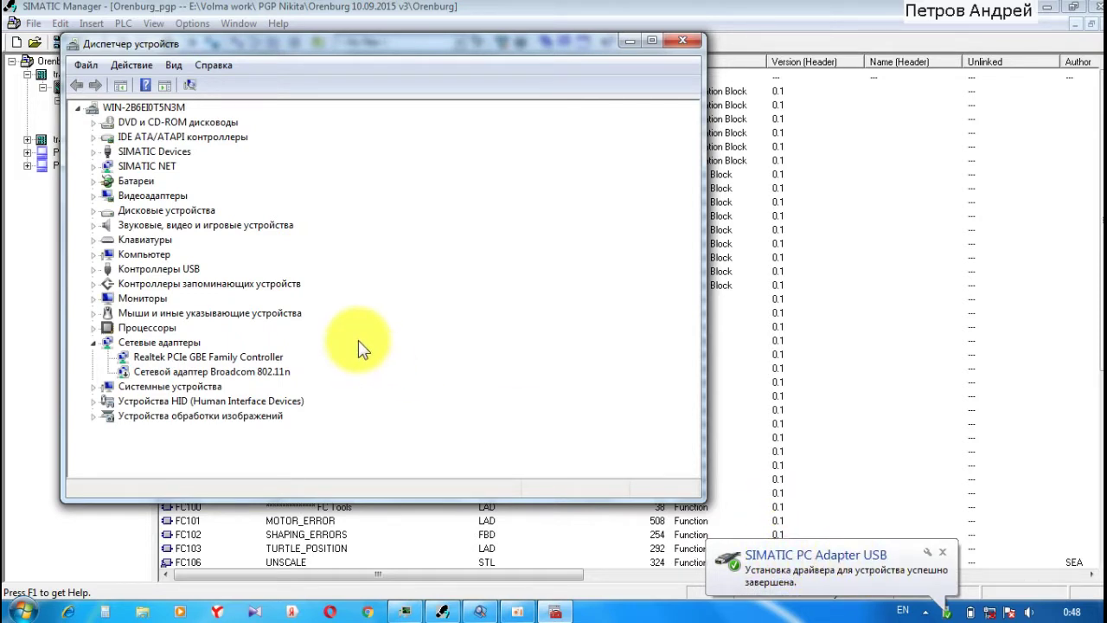
Step: Examine the installed adapter drivers in the SIMATIC NET group of the device manager
left_click(93, 166)
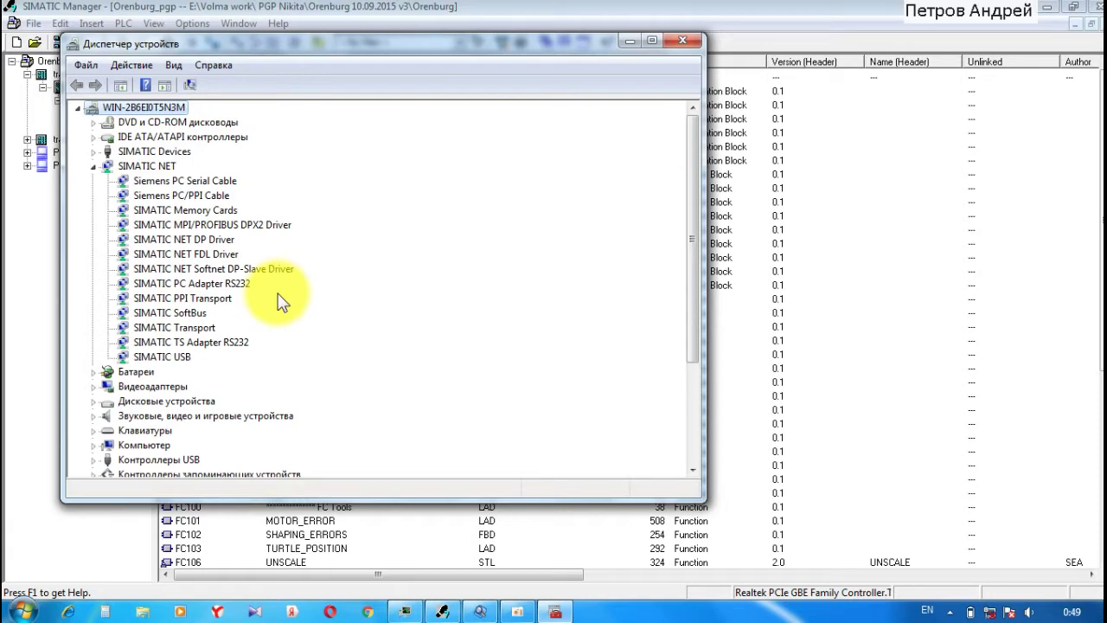
scroll(278, 300, "down", 3)
scroll(281, 299, "up", 3)
Step: Switch to SIMATIC Manager and select PC Adapter.MPI.1 as the PG/PC interface for the S7ONLINE (STEP 7) access point
left_click(805, 230)
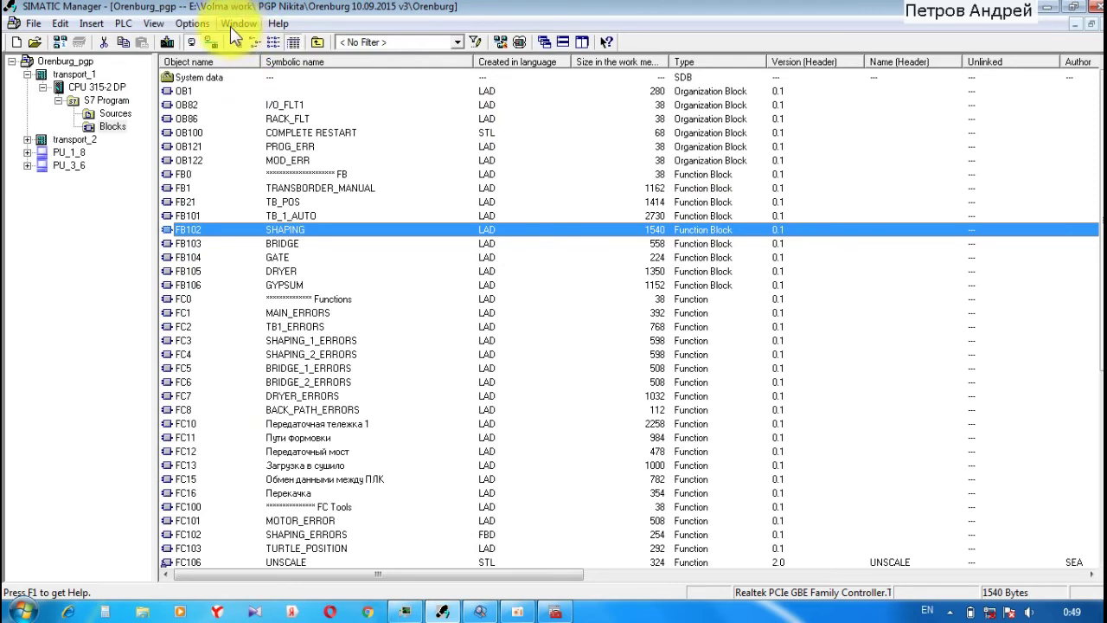
left_click(198, 26)
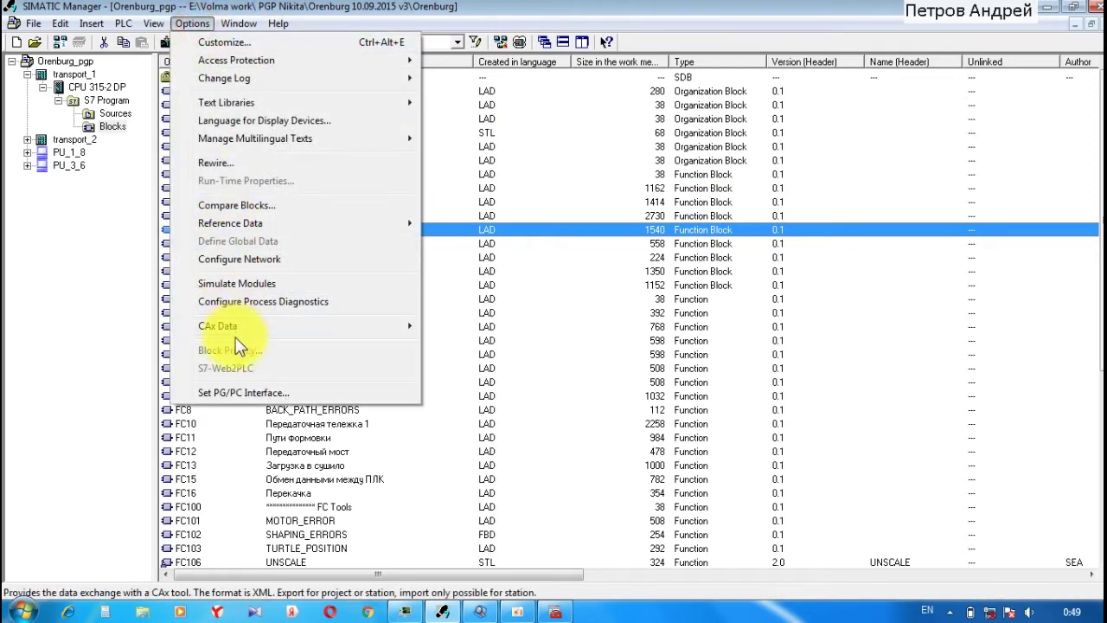
left_click(244, 392)
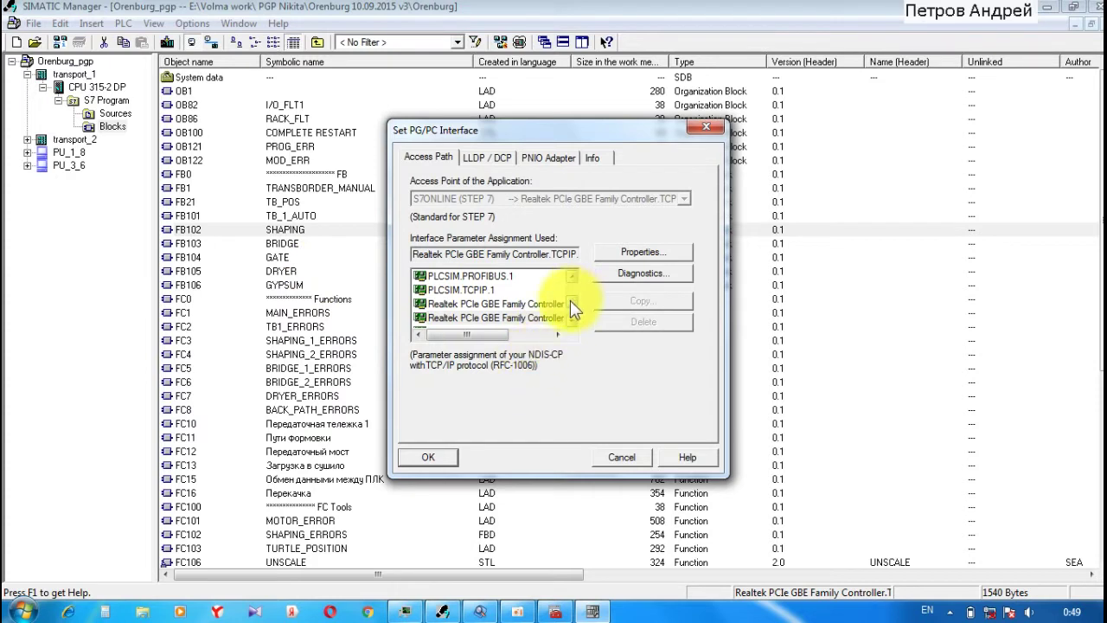
left_click(571, 276)
left_click(572, 276)
left_click(571, 276)
left_click(572, 276)
left_click(571, 275)
left_click(572, 275)
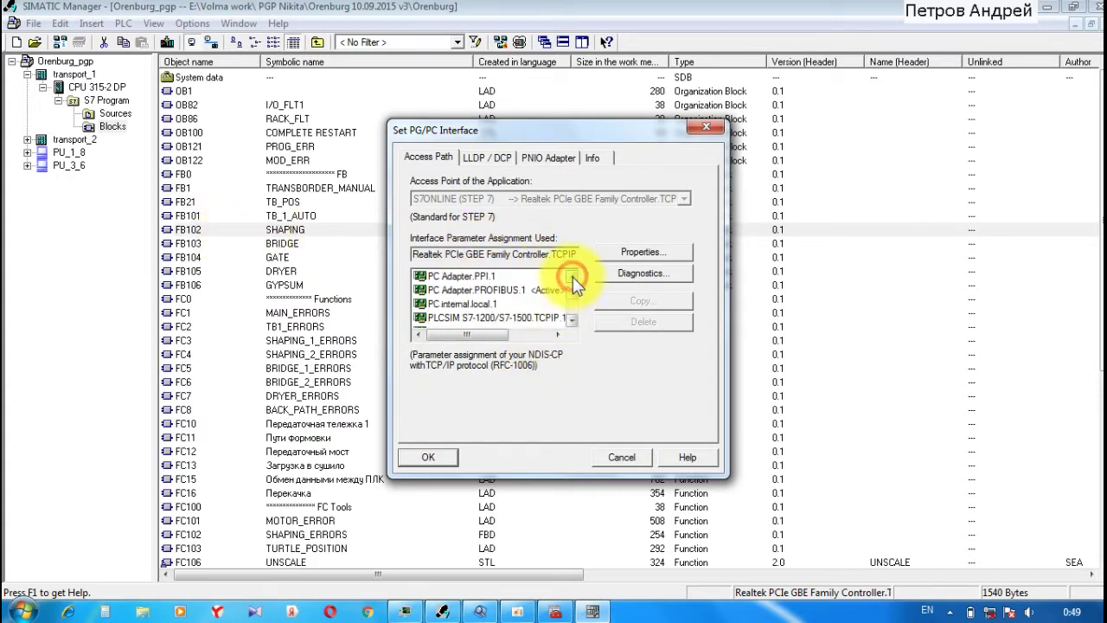
left_click(572, 276)
left_click(571, 276)
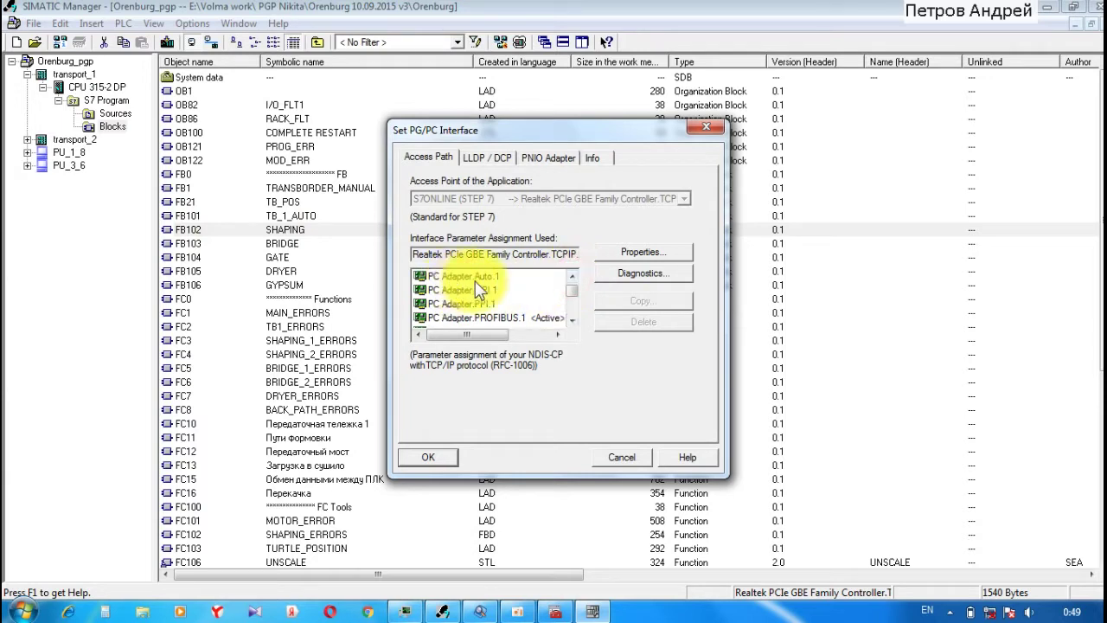
left_click(483, 291)
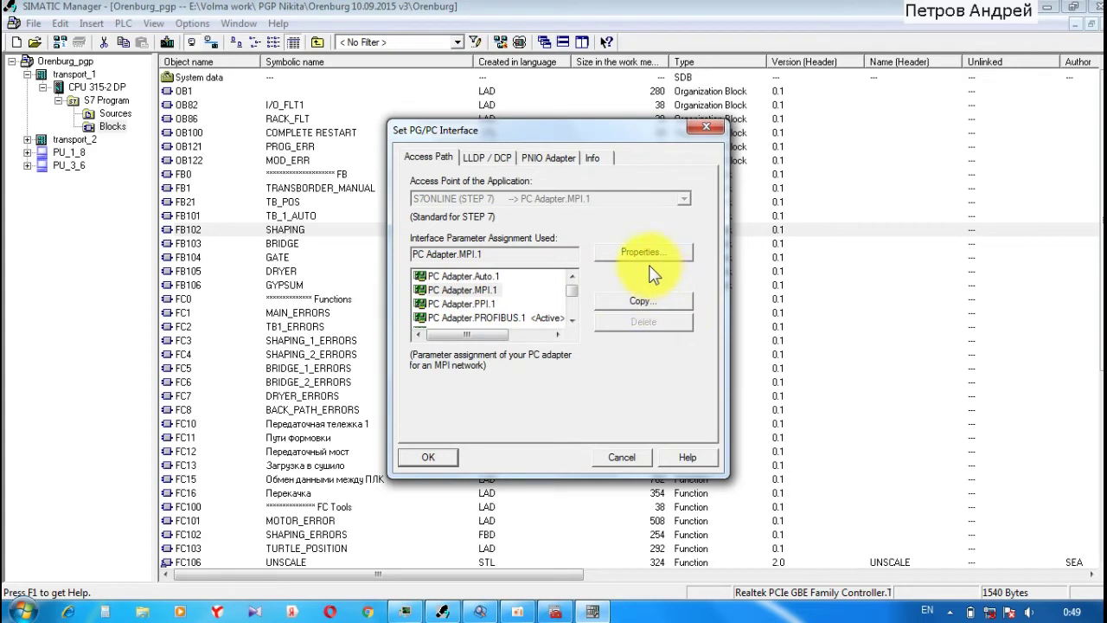
Step: Review the MPI properties of PC Adapter.MPI.1 and apply the changed S7ONLINE access path
left_click(452, 461)
left_click(659, 252)
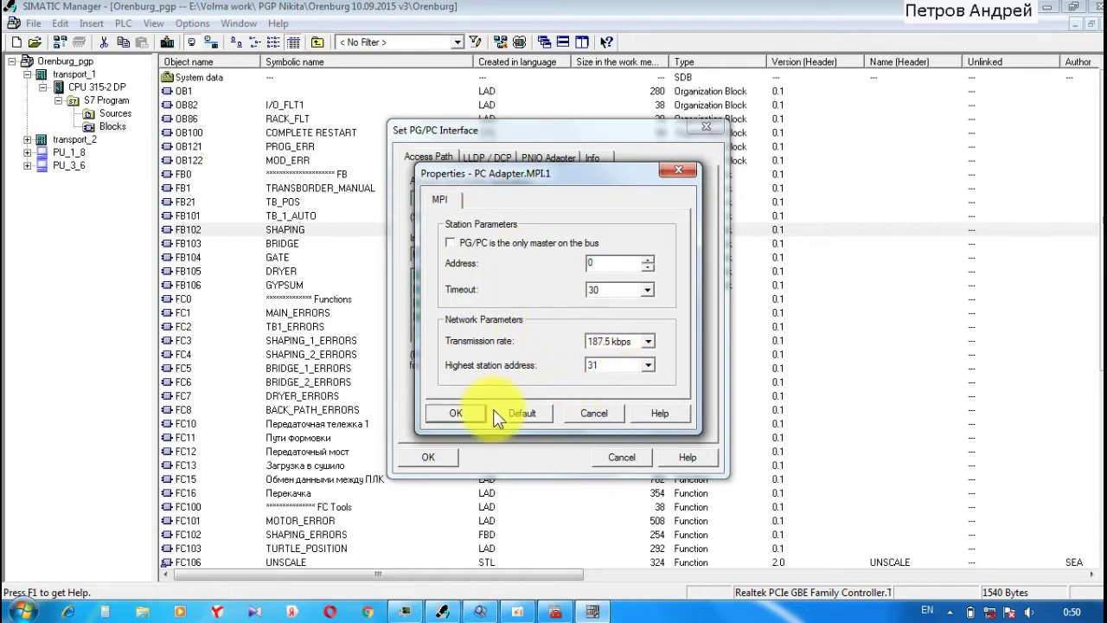
left_click(463, 415)
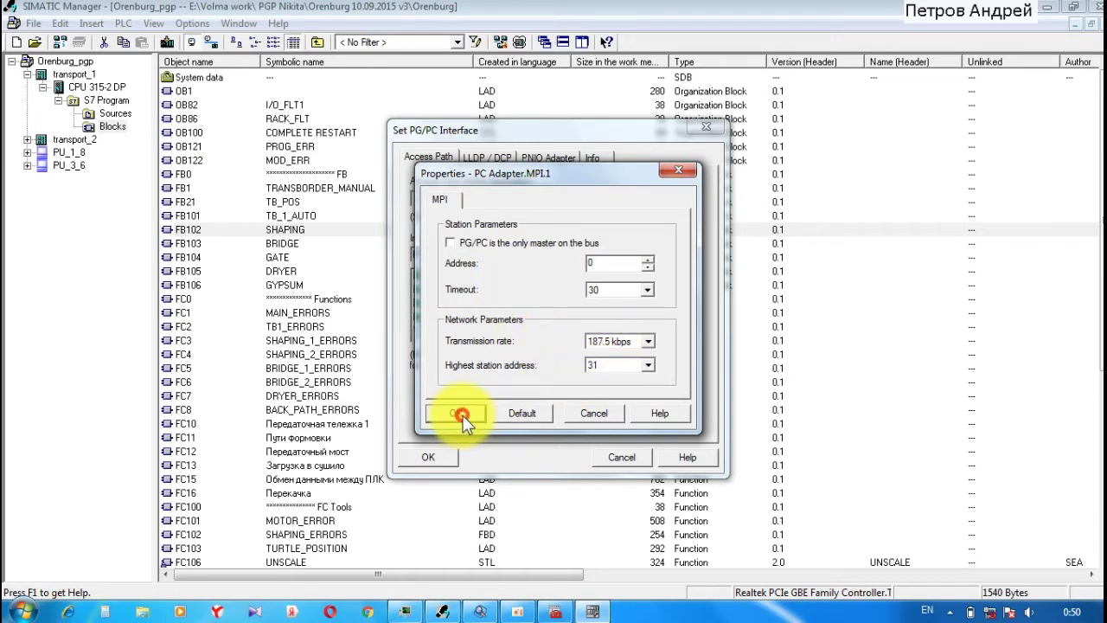
left_click(431, 455)
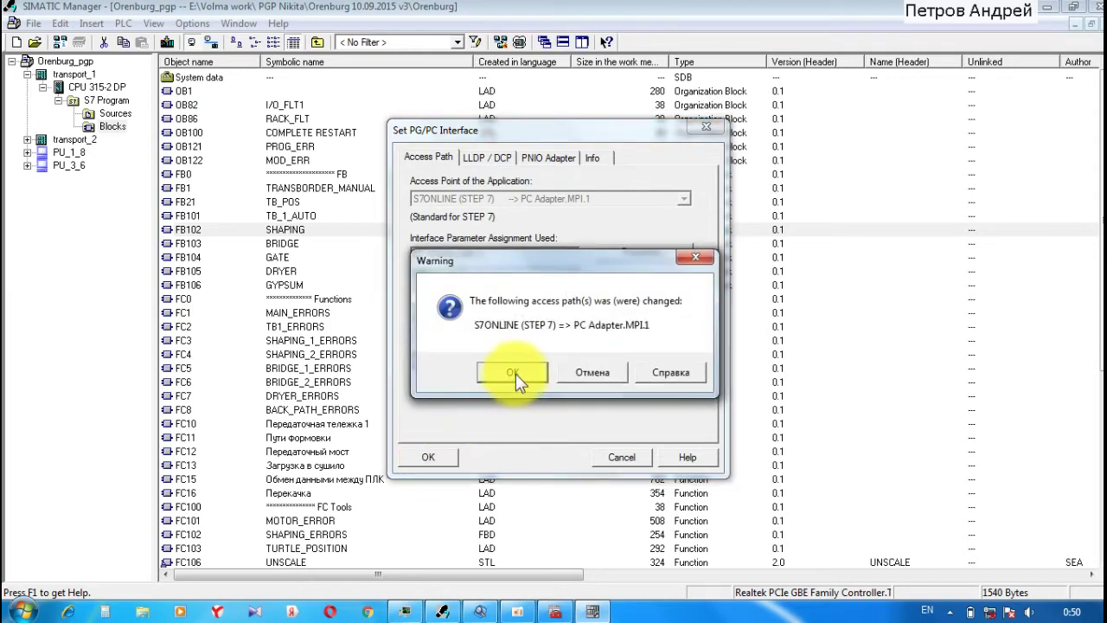
left_click(515, 372)
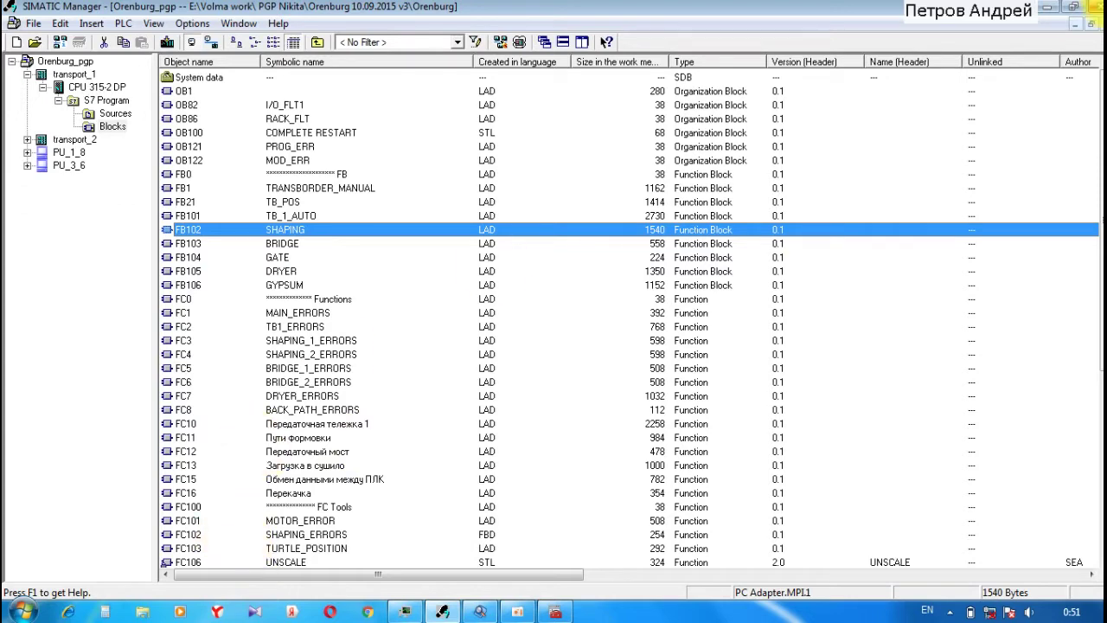
Step: Run an online/offline code comparison of the transport_1 blocks and close the comparison results
right_click(90, 127)
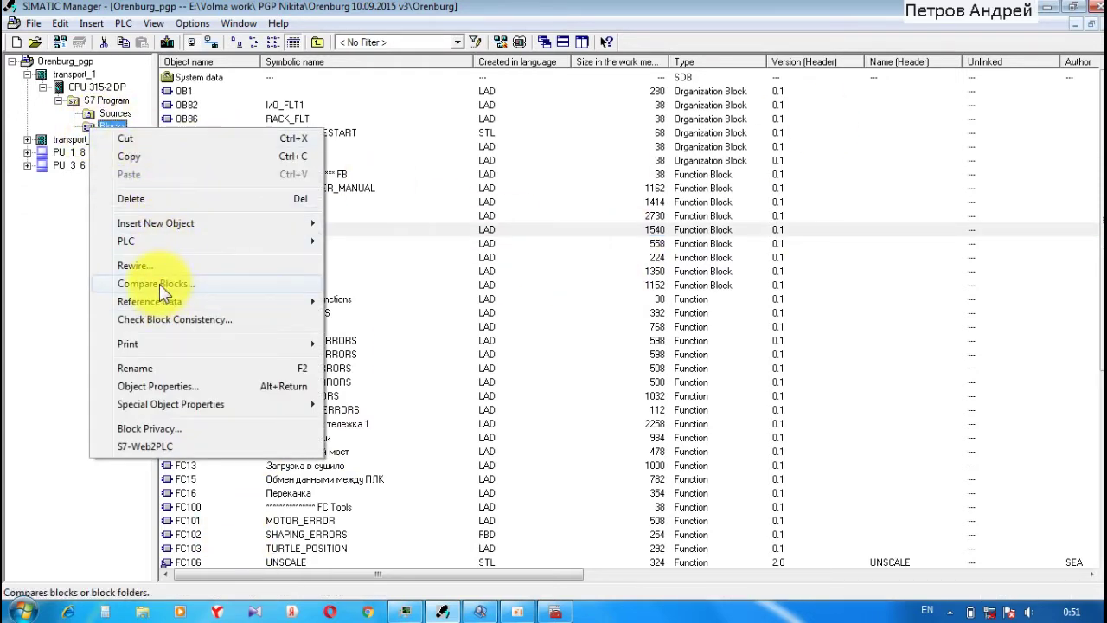
left_click(159, 284)
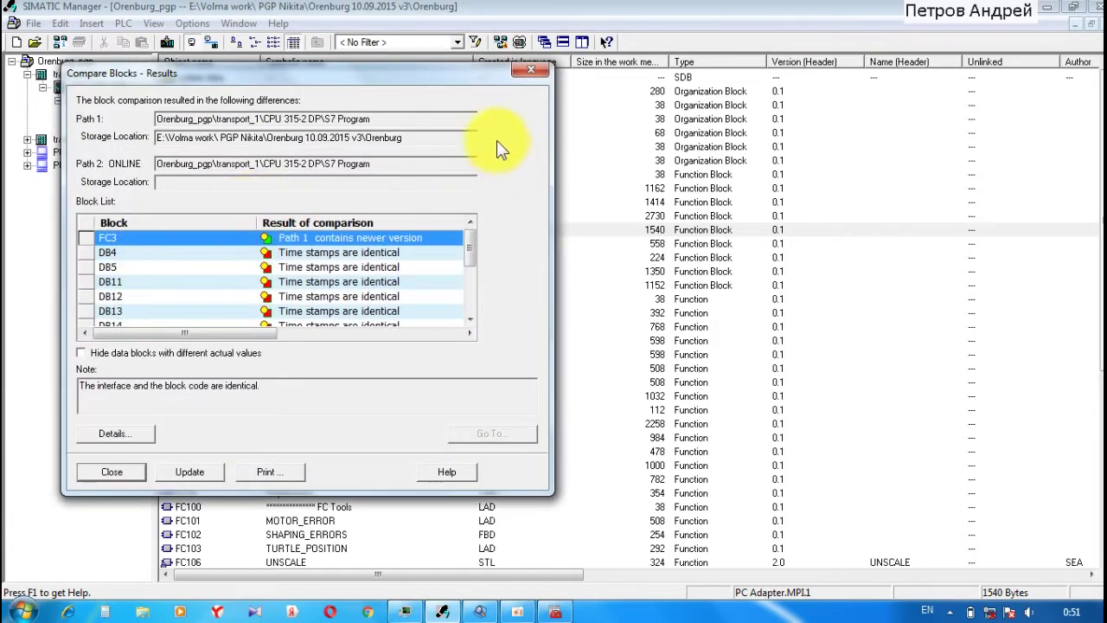
left_click(513, 73)
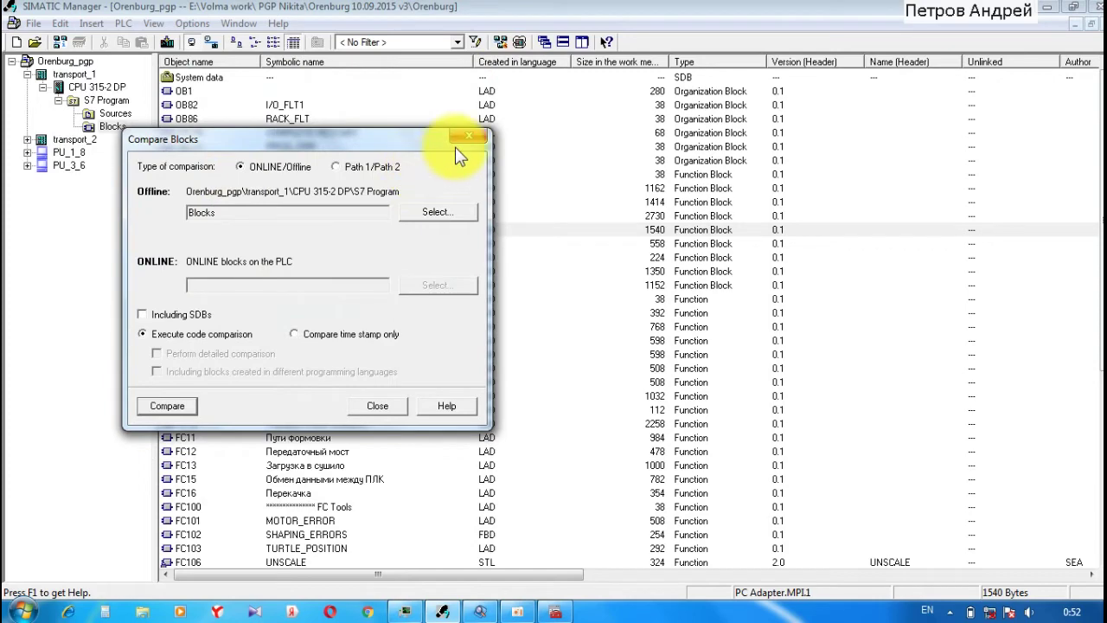
left_click(470, 139)
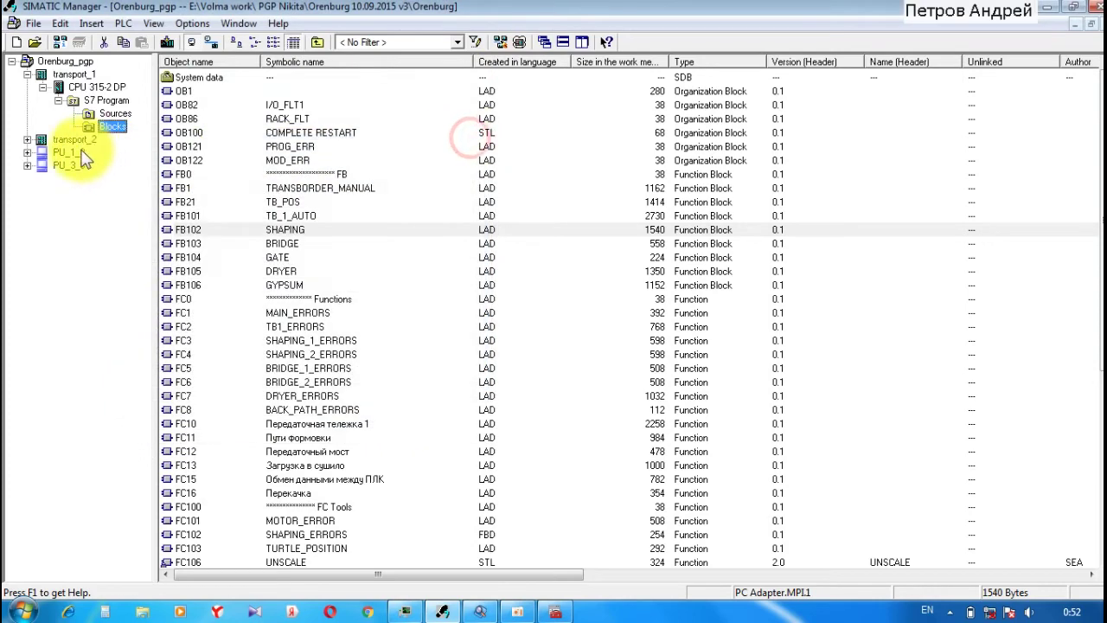
Step: Run an online/offline code comparison of the transport_2 blocks and close the comparison results
left_click(28, 140)
left_click(42, 153)
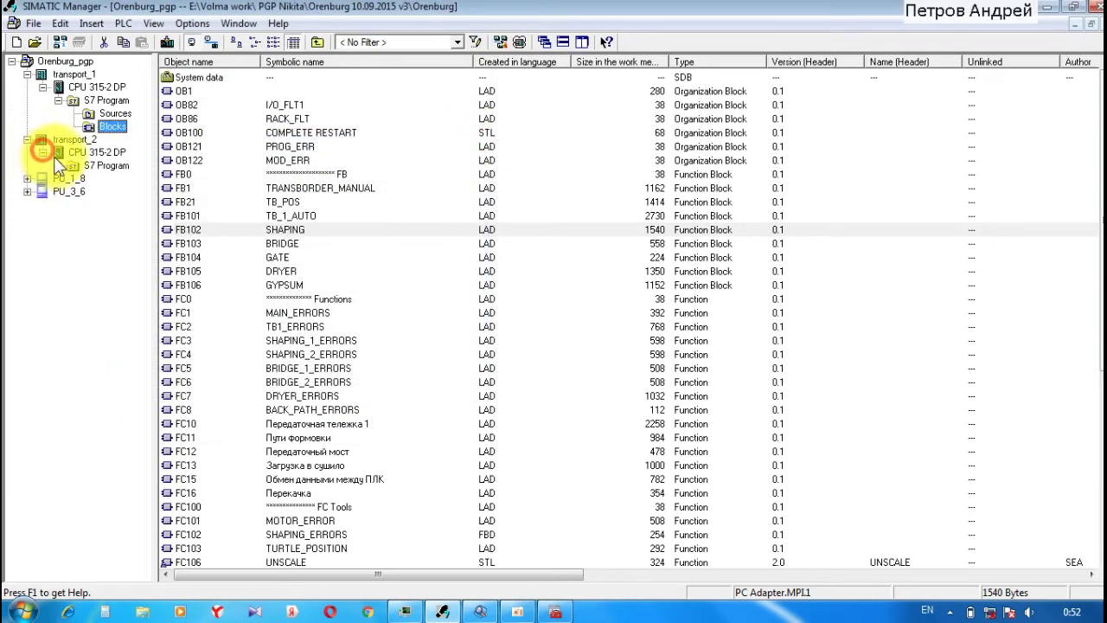
left_click(57, 165)
left_click(91, 191)
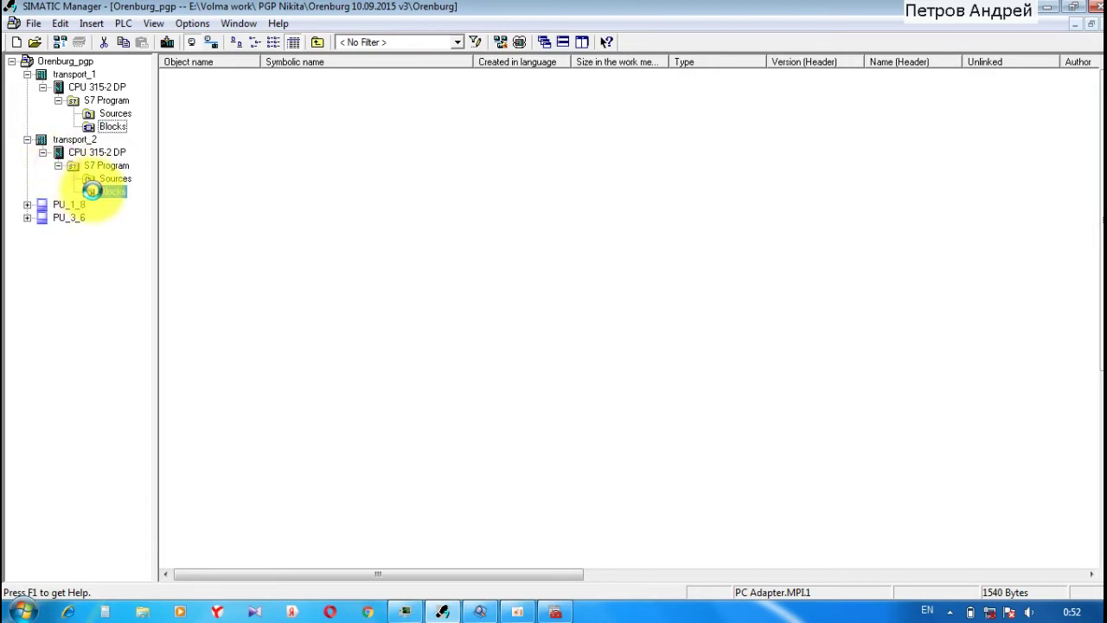
right_click(94, 193)
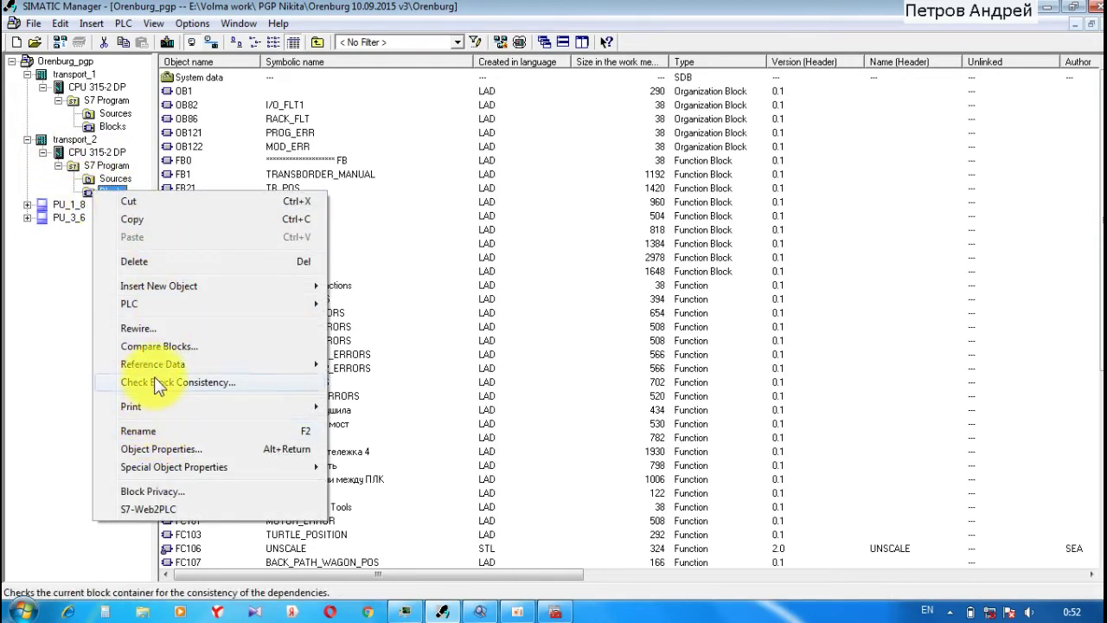
left_click(161, 346)
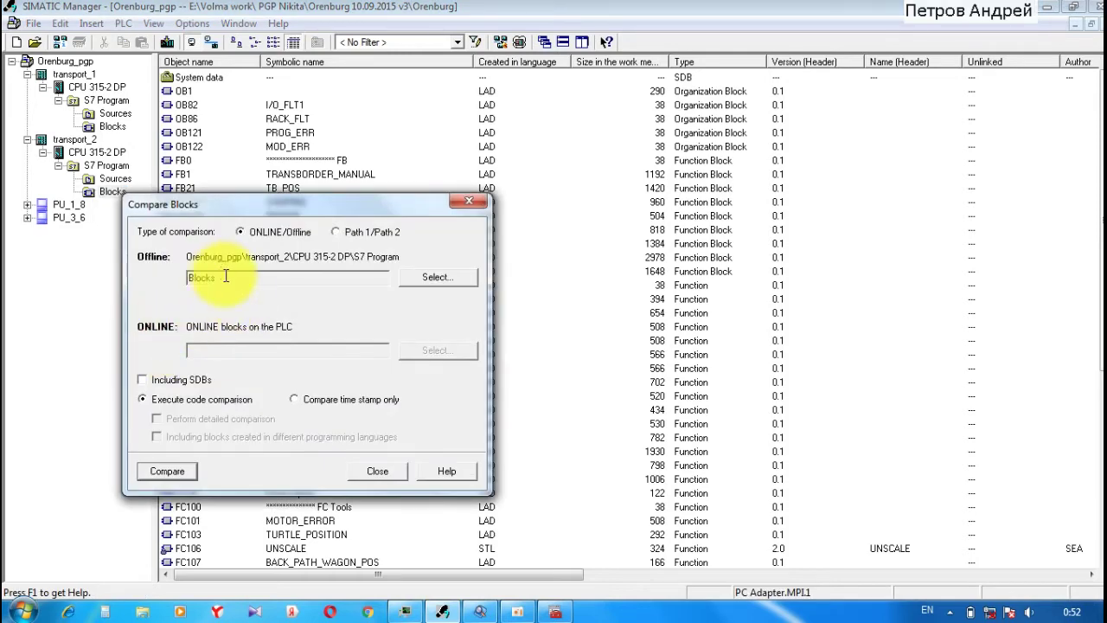
left_click(172, 472)
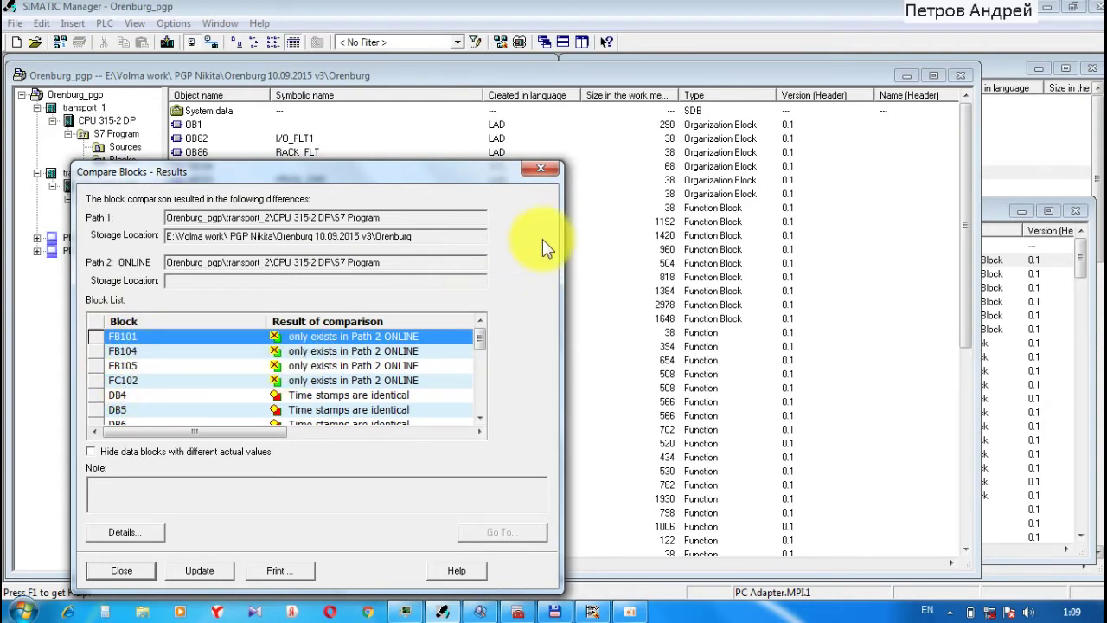
left_click(543, 168)
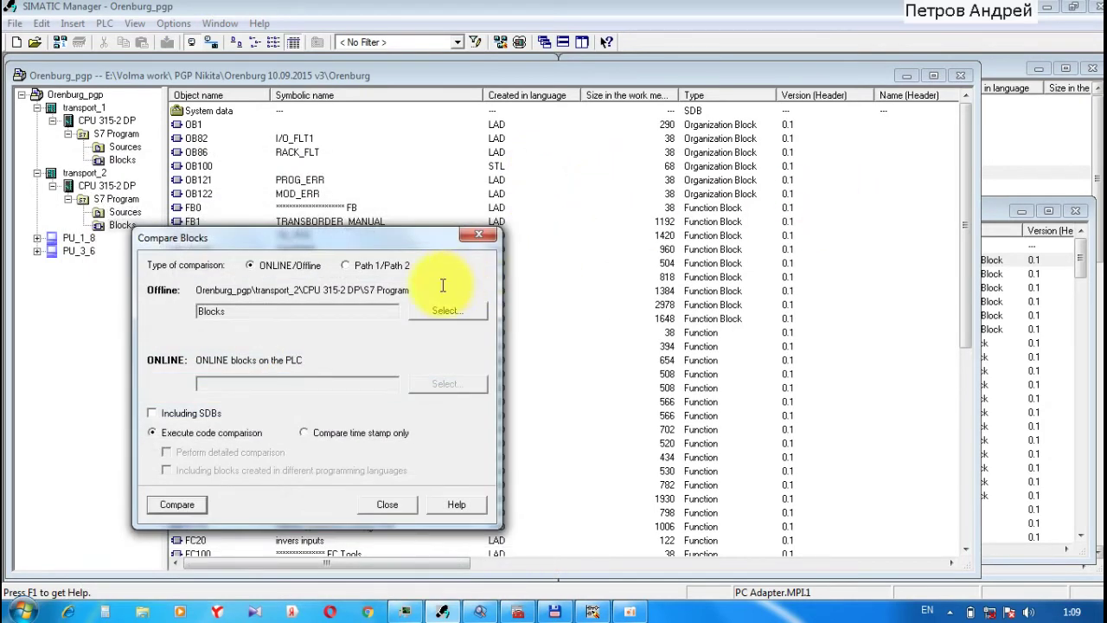
left_click(386, 505)
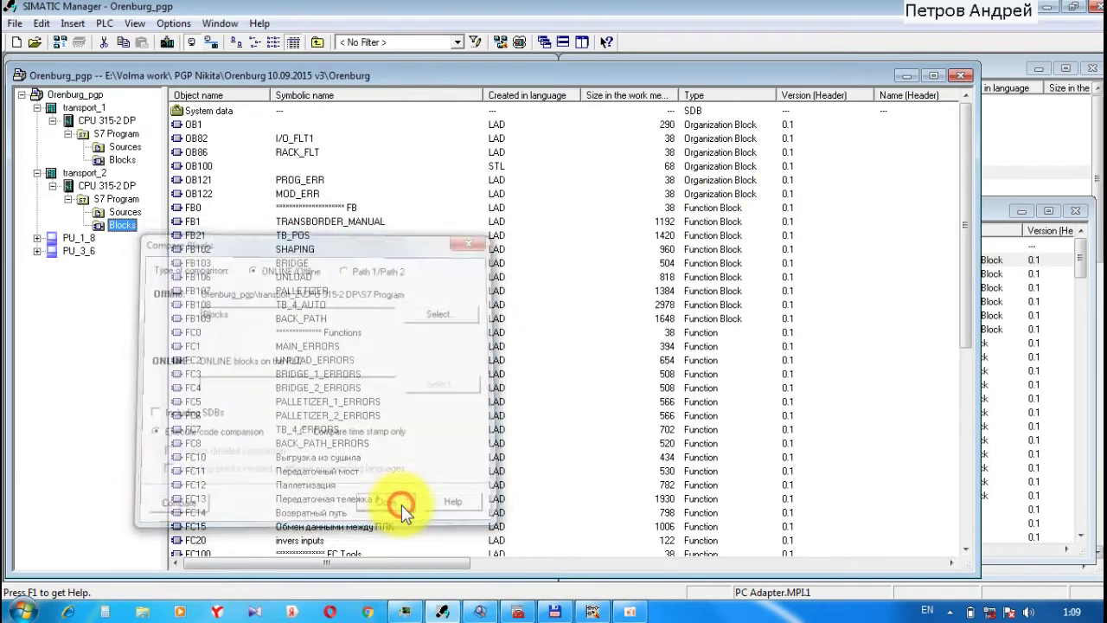
Step: Close the existing online project window and open a fresh online view of the transport_2 blocks
left_click(990, 208)
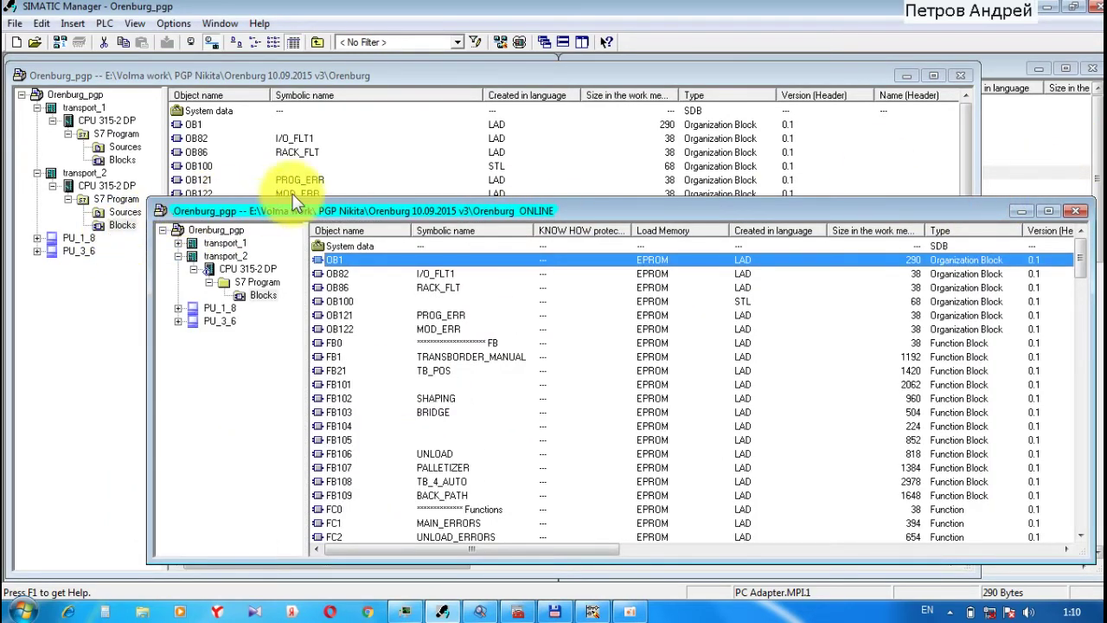
left_click(1075, 210)
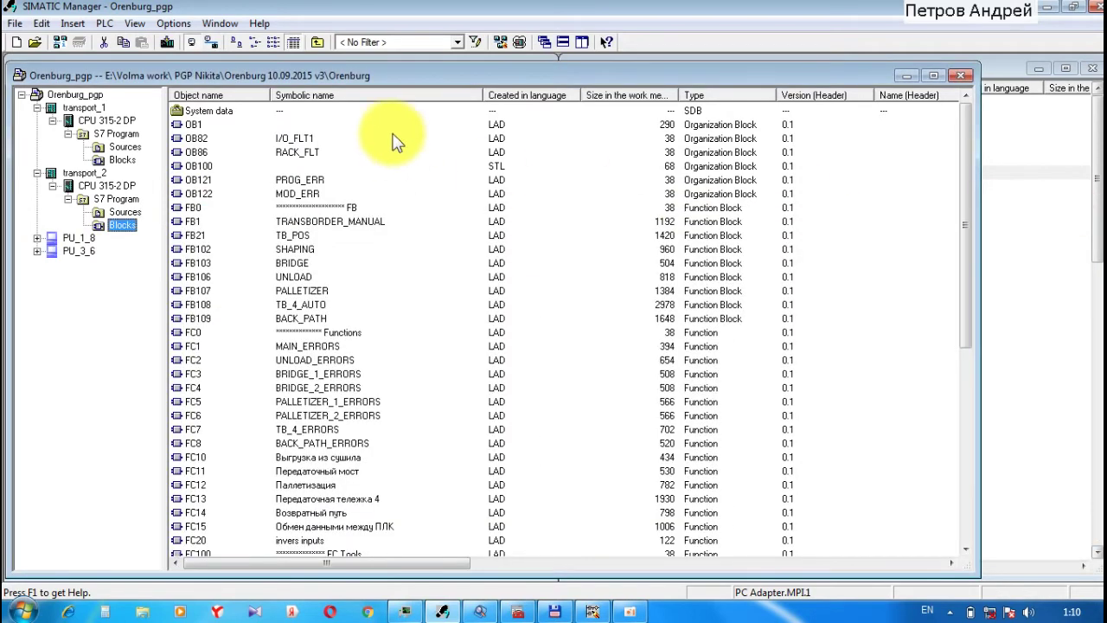
left_click(206, 43)
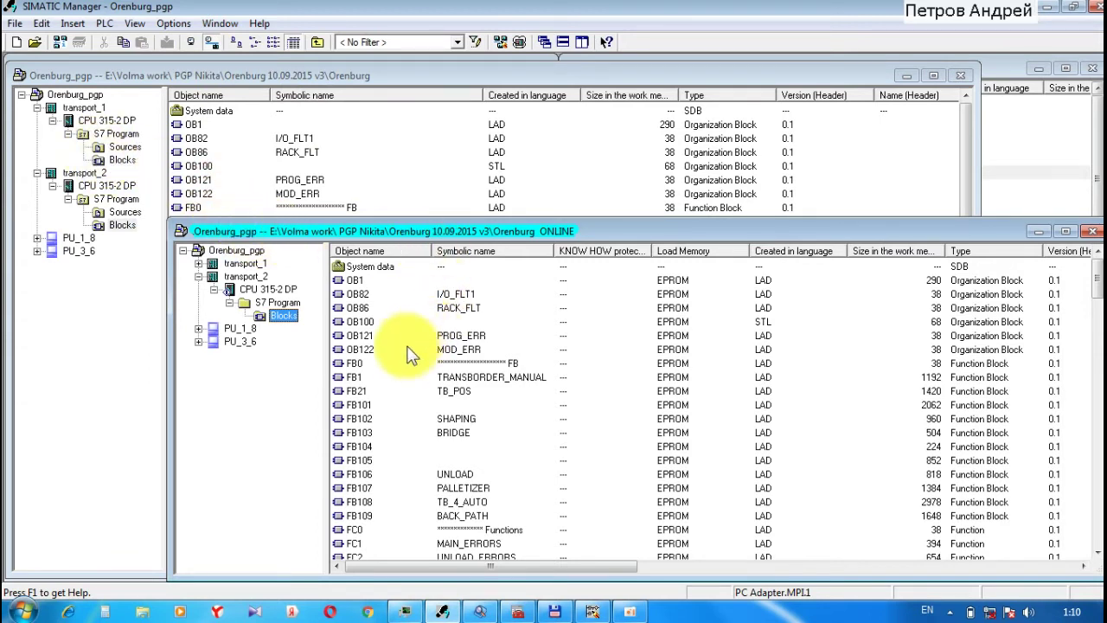
Step: Examine the function blocks stored on the transport_2 CPU, including FB101 and FB102, in the online block list
left_click(361, 351)
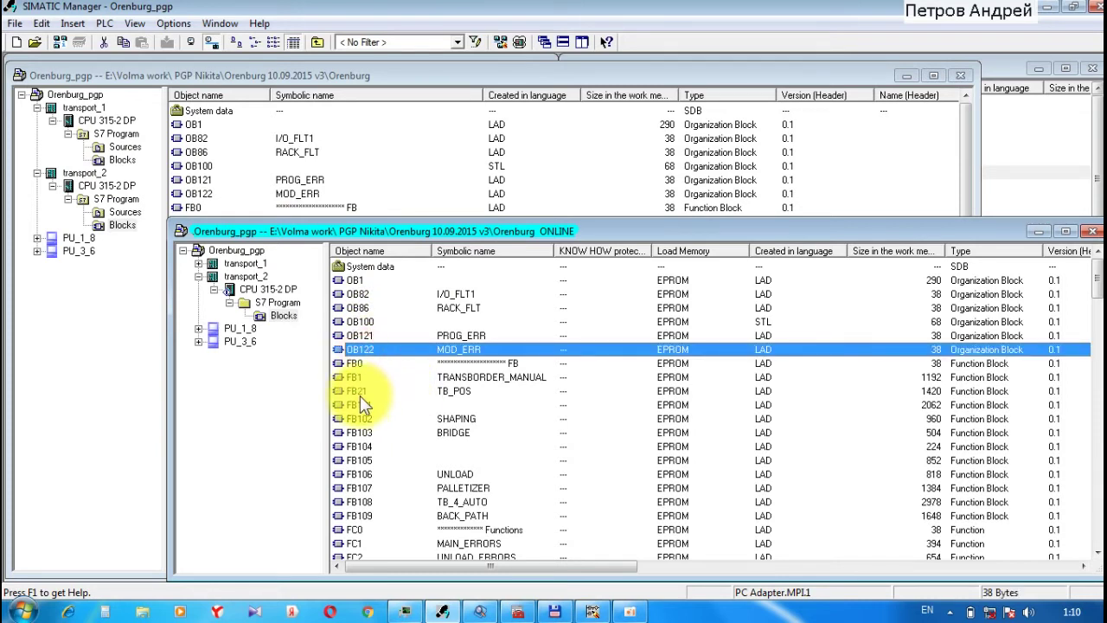
left_click(367, 405)
left_click(367, 418)
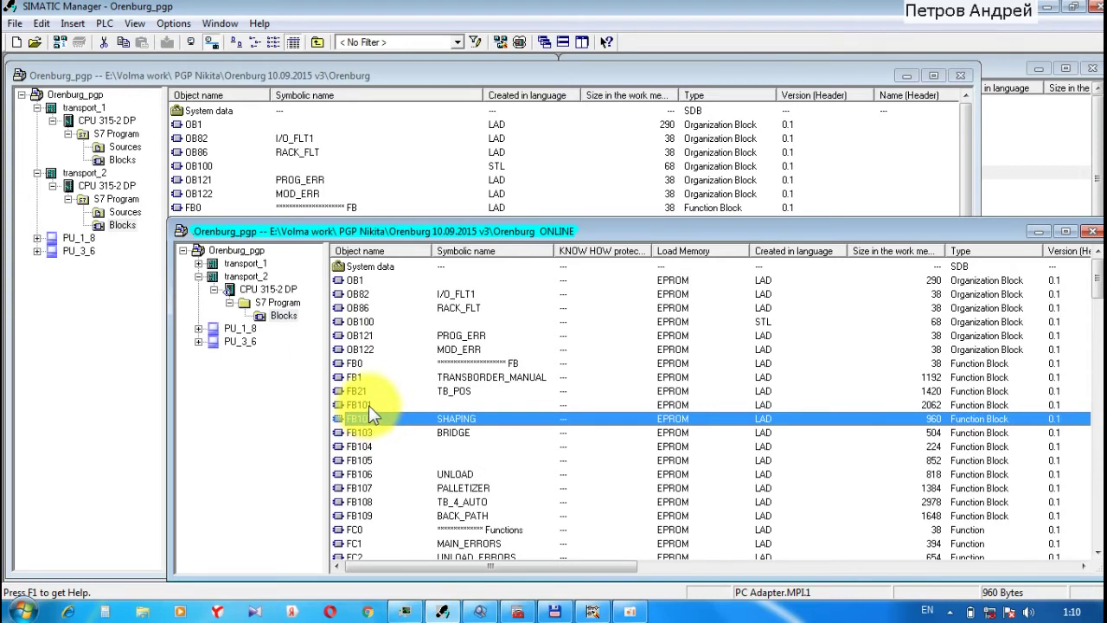
left_click(268, 319)
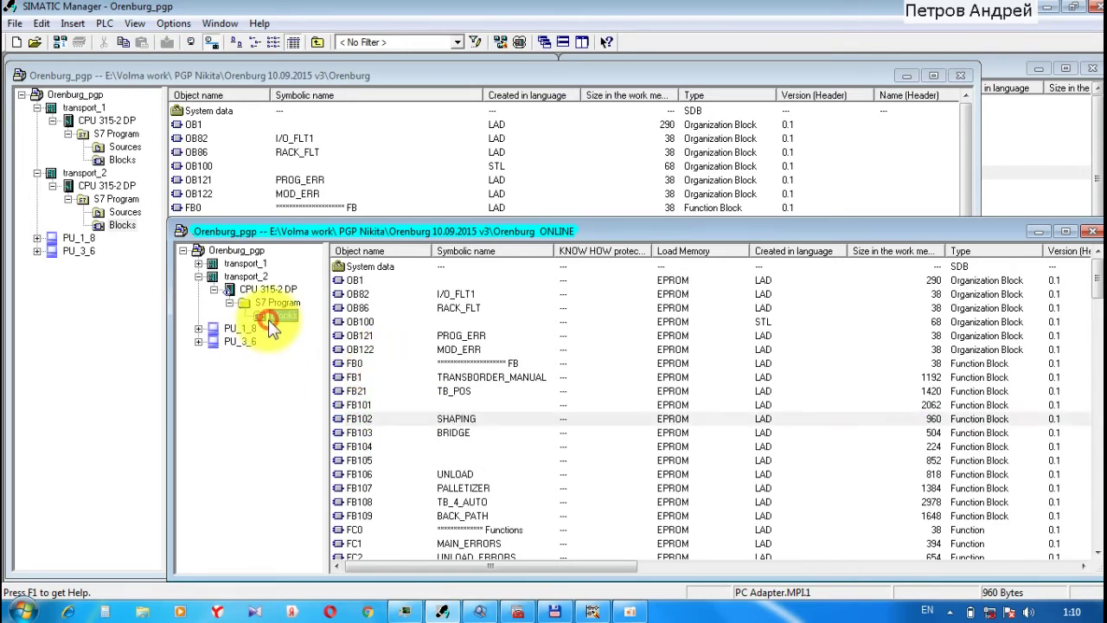
right_click(270, 316)
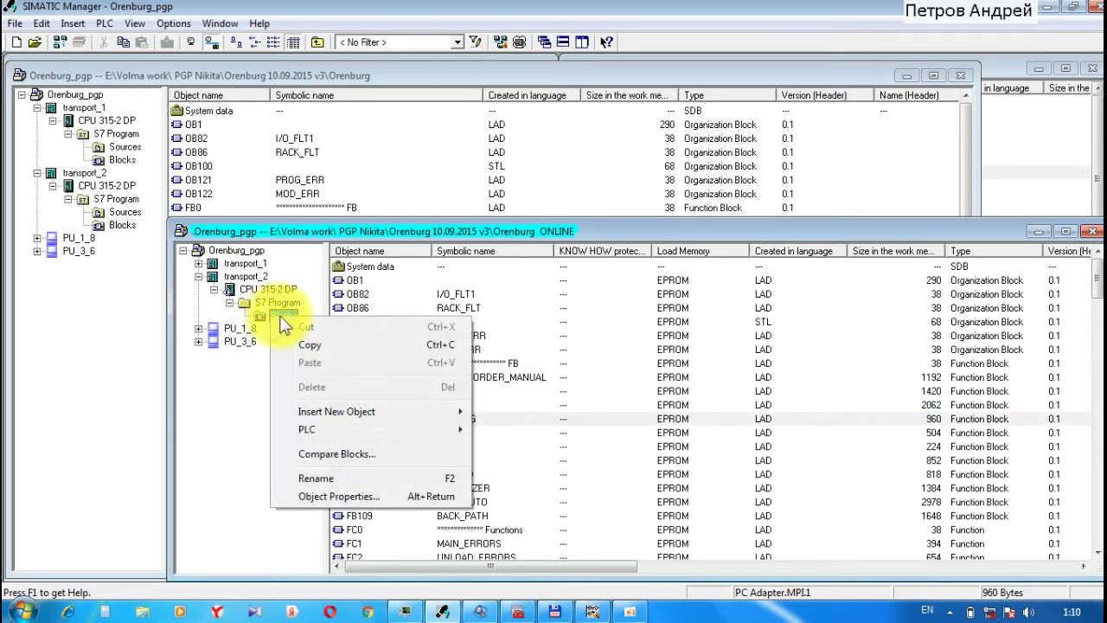
Step: Open OB1 online and show the usage locations of the "false" operand in Network 1
double_click(358, 278)
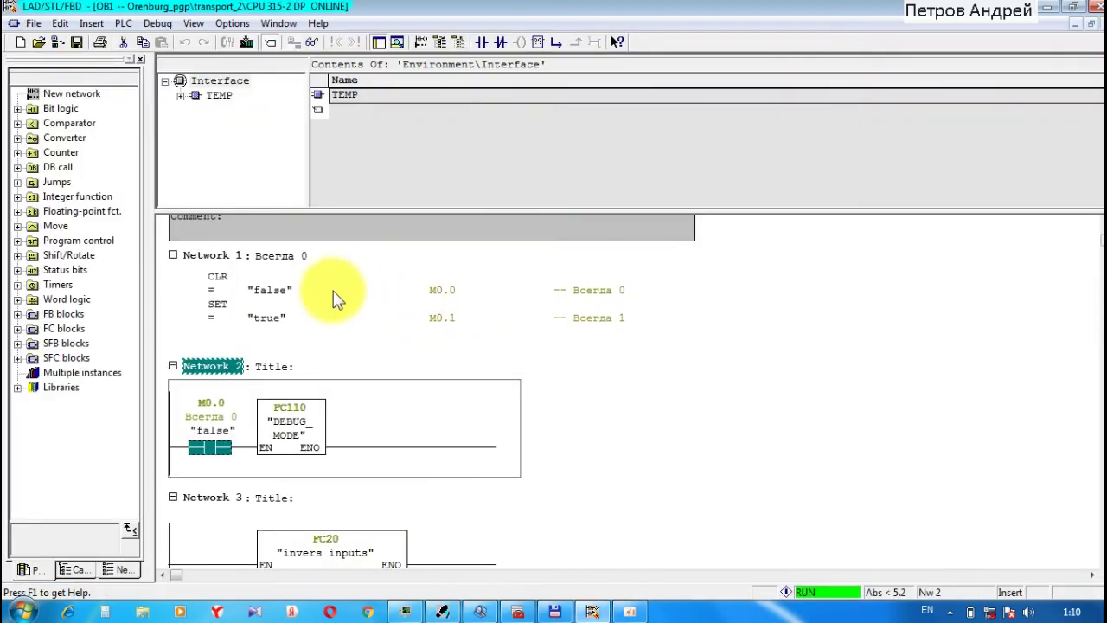
left_click(264, 292)
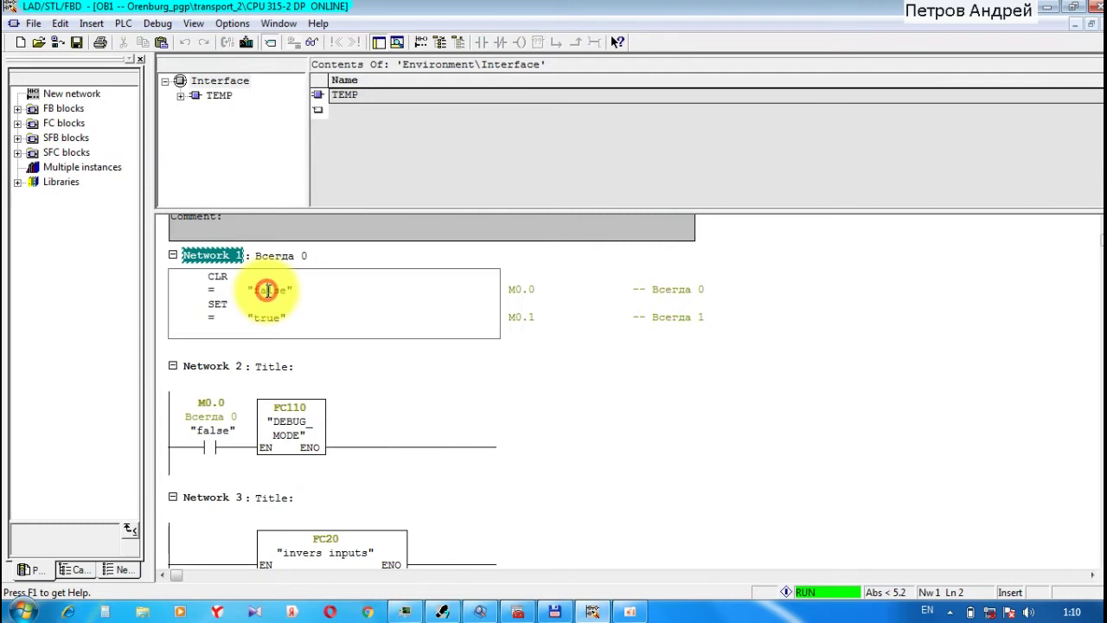
right_click(266, 293)
mouse_move(352, 452)
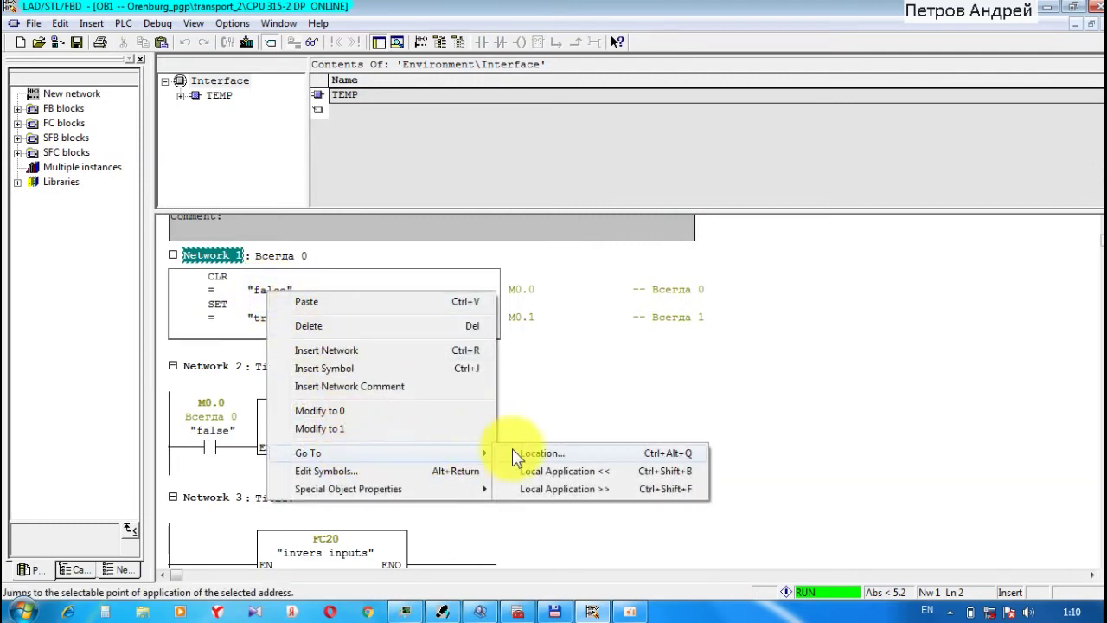
left_click(532, 452)
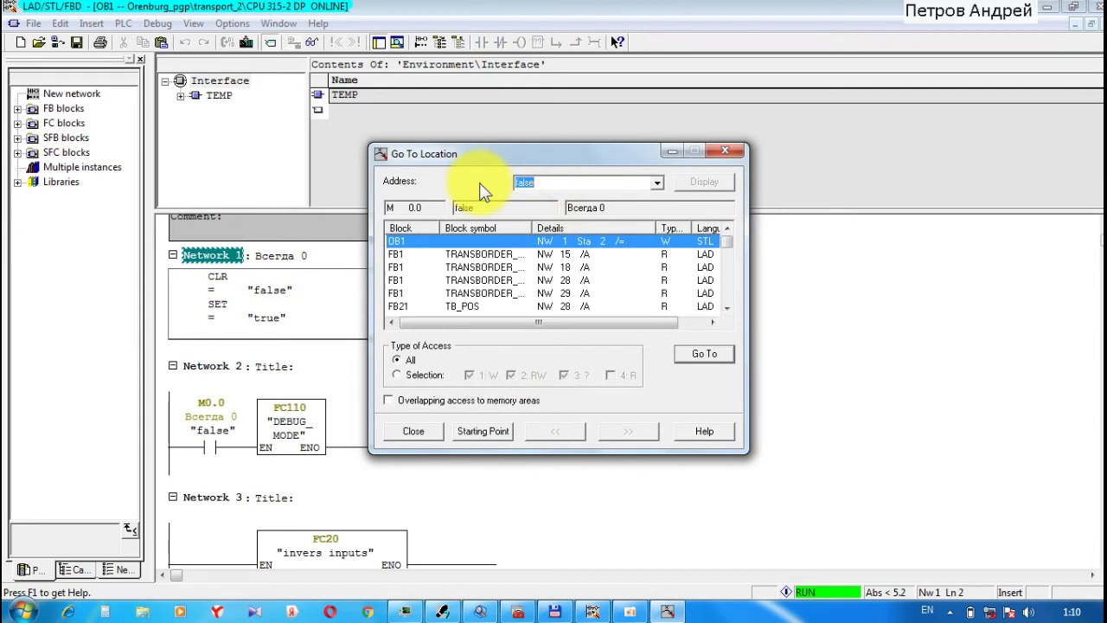
Step: Look up the usage locations of FB101, FB104 and FB105 in the online transport_2 program
type("fb101")
key("Return")
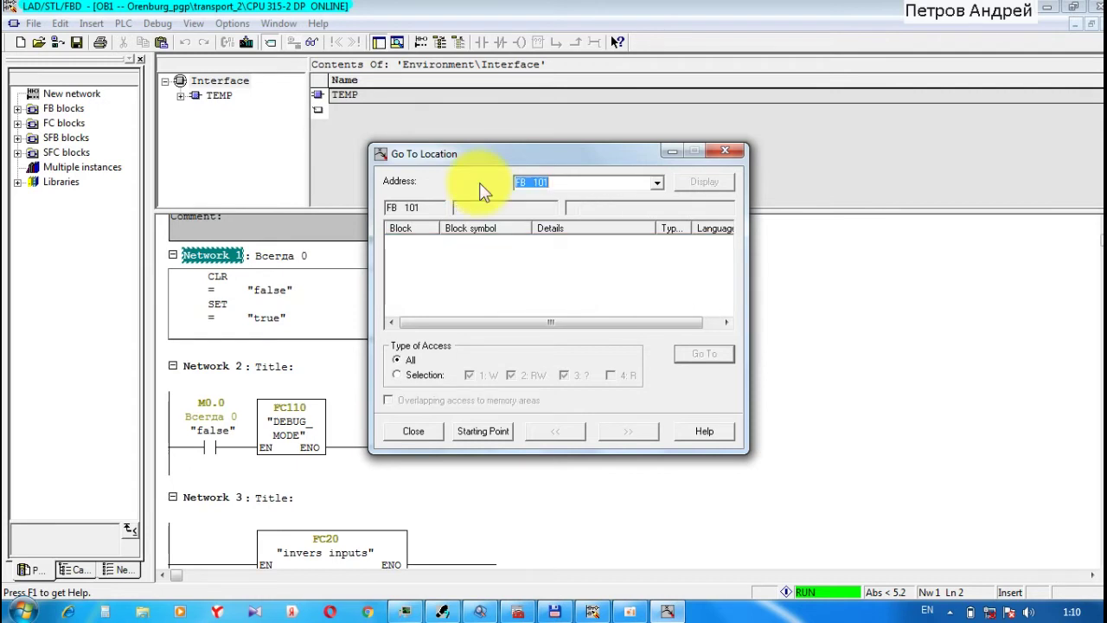
key("BackSpace")
type("fb104")
key("Return")
key("BackSpace")
type("fb105")
key("Return")
Step: Look up the usage locations of FC102 in the online program, and close the location search and the online OB1
type("fc")
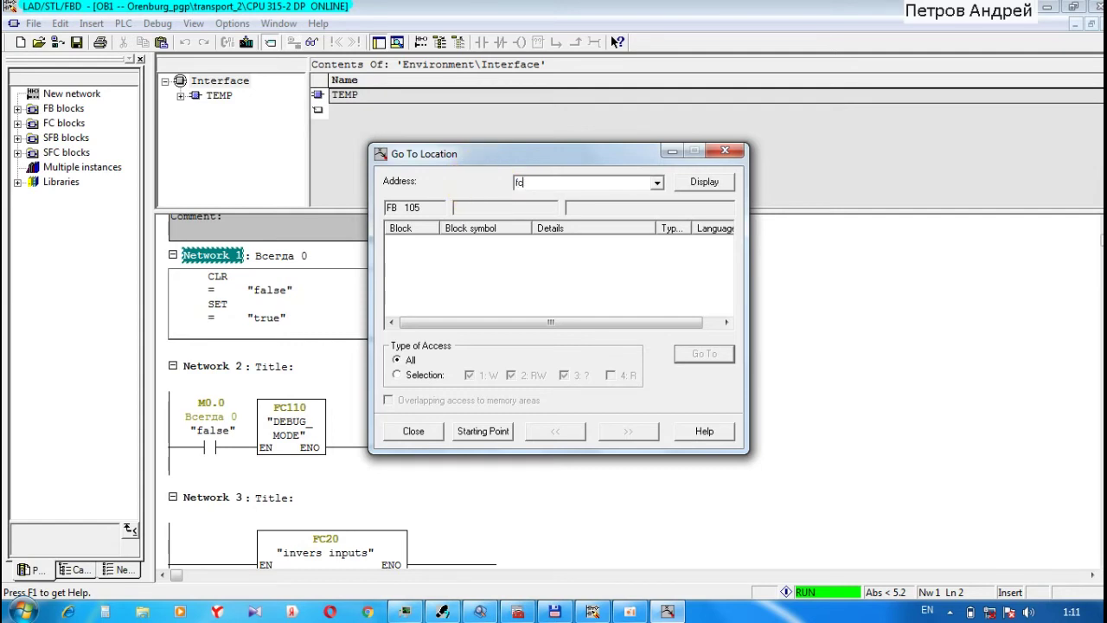
type("102")
key("Return")
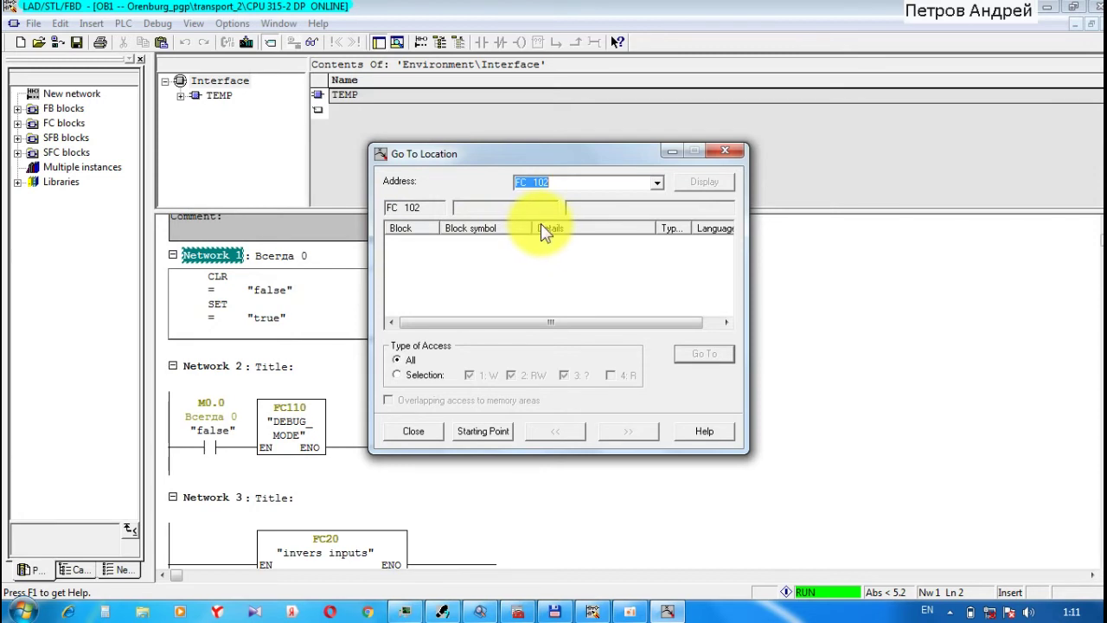
left_click(731, 150)
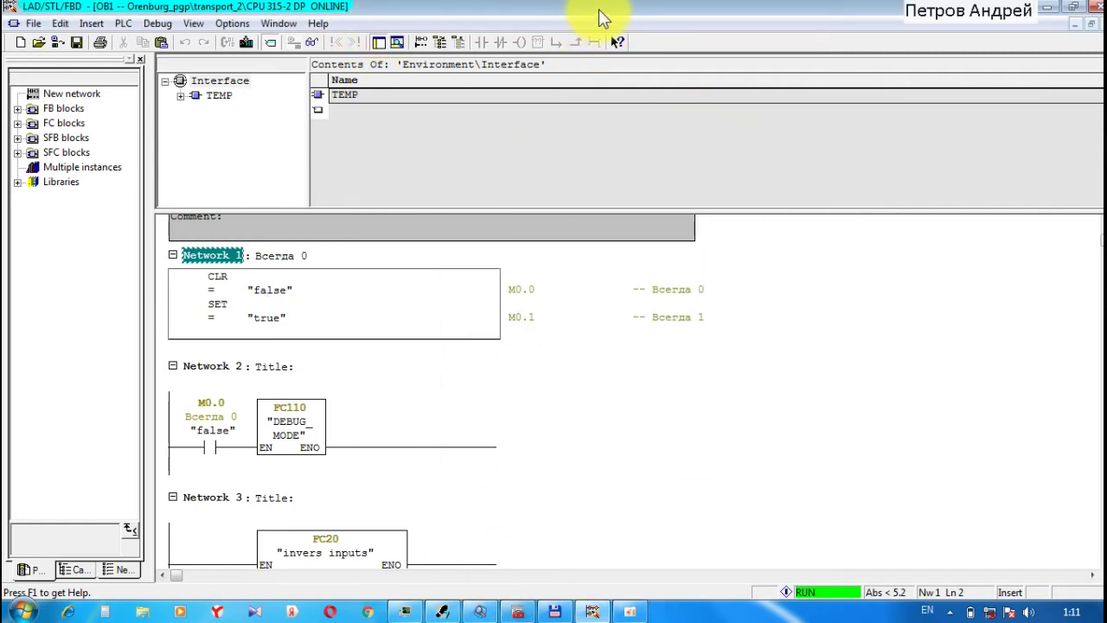
left_click(1094, 8)
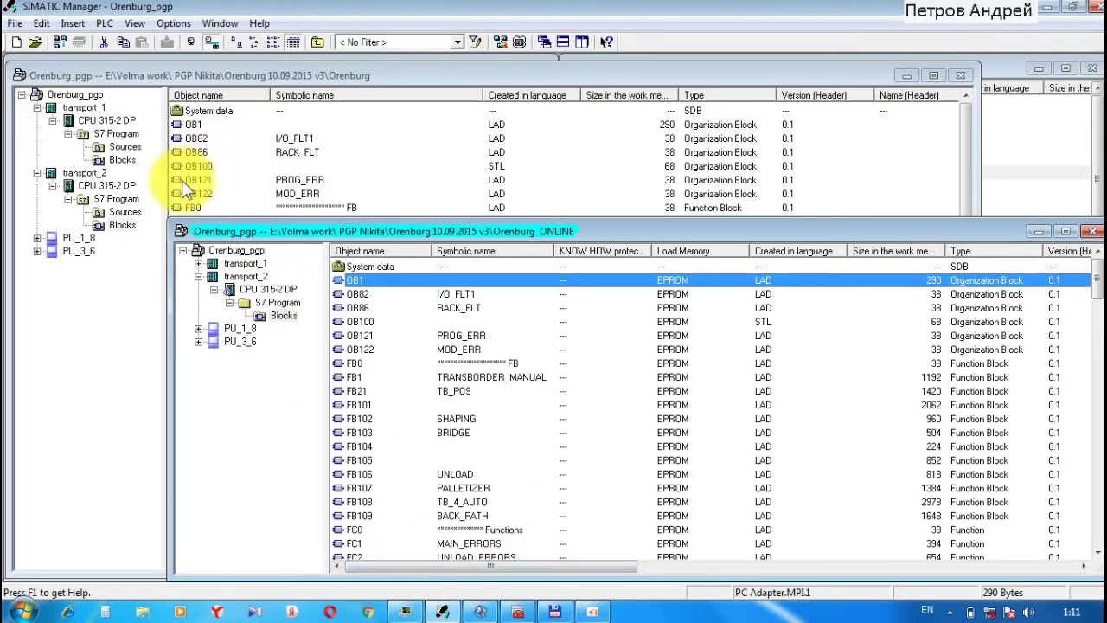
Step: Open the offline OB1 from the transport_2 blocks of the Orenburg_pgp project and bring its editor to the front
left_click(118, 225)
right_click(119, 225)
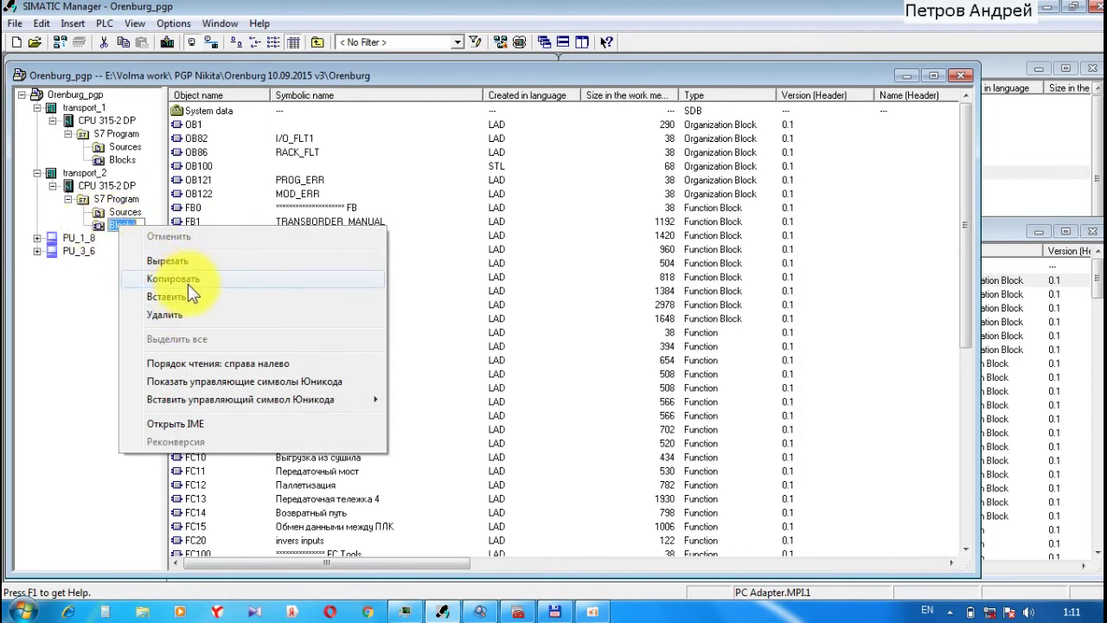
left_click(190, 178)
left_click(192, 179)
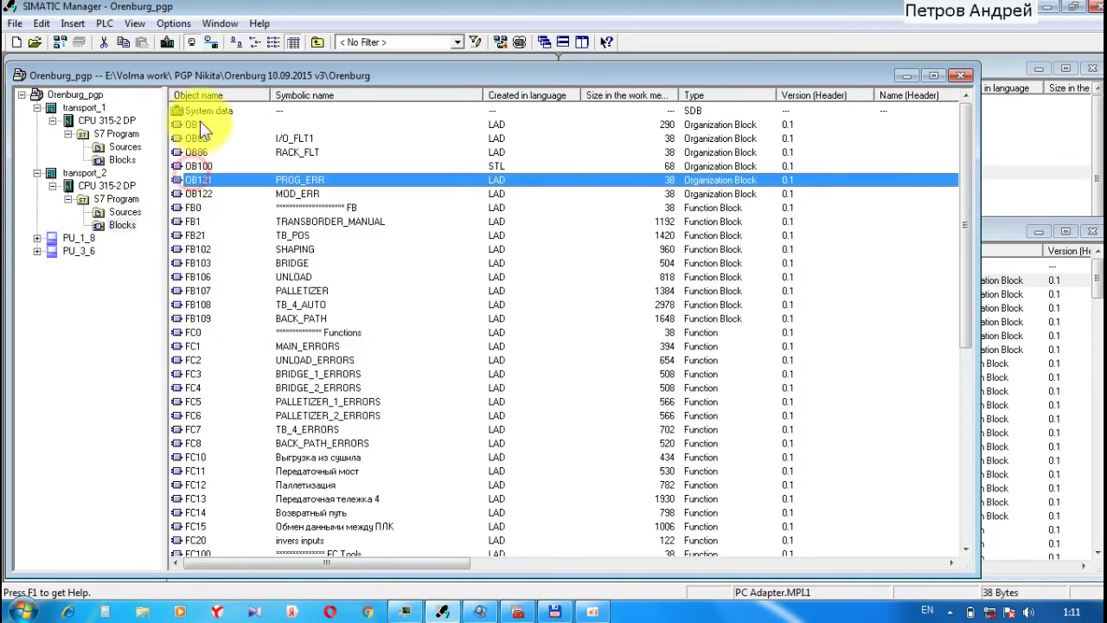
double_click(200, 123)
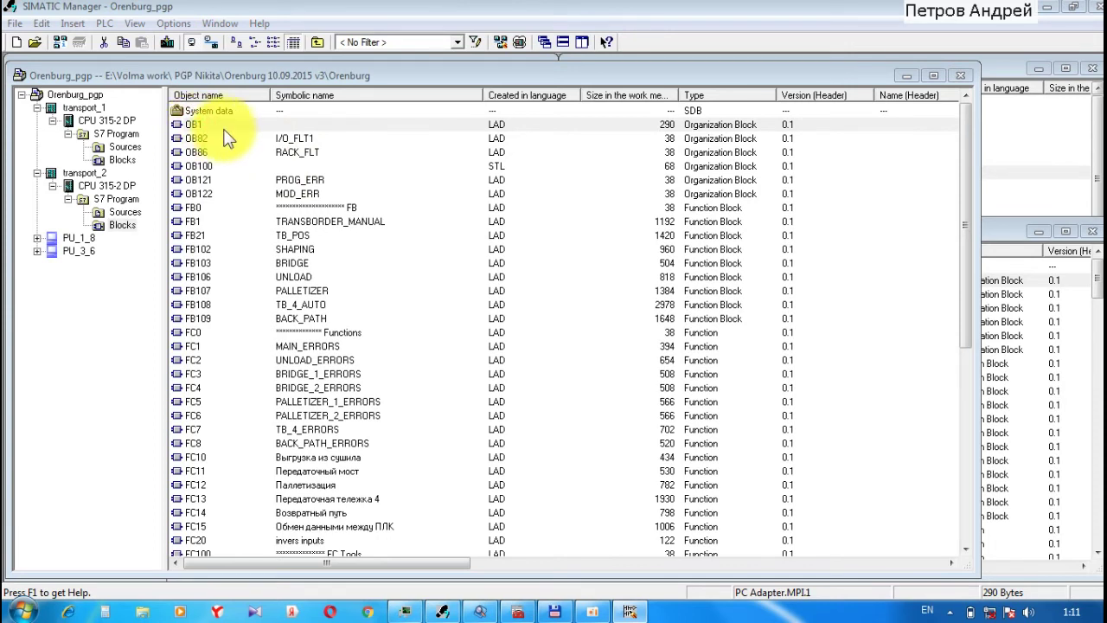
left_click(630, 610)
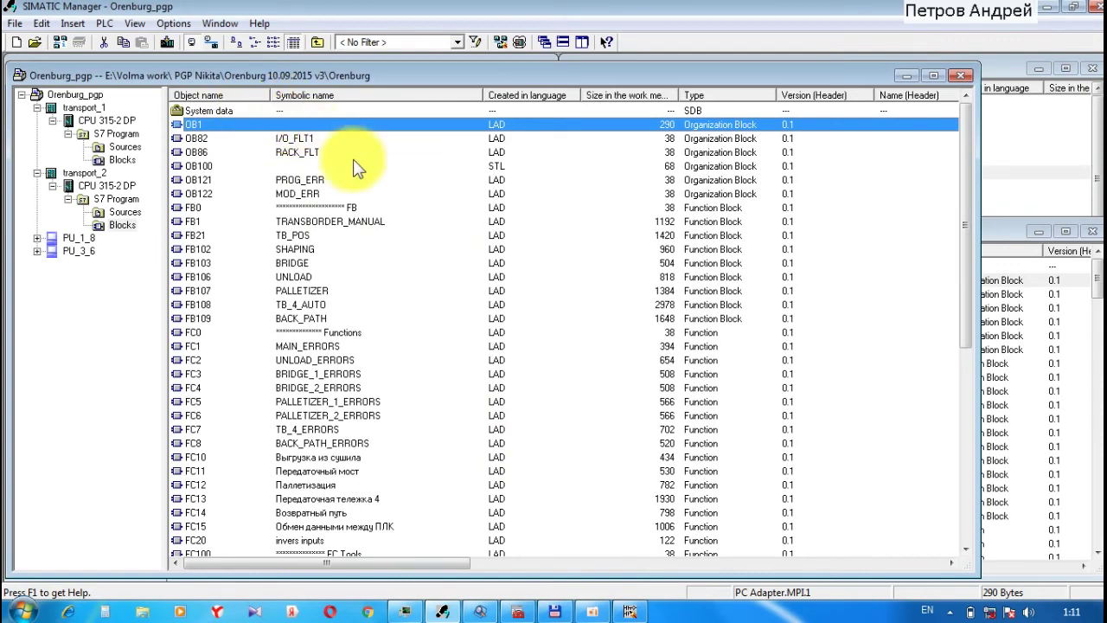
left_click(627, 609)
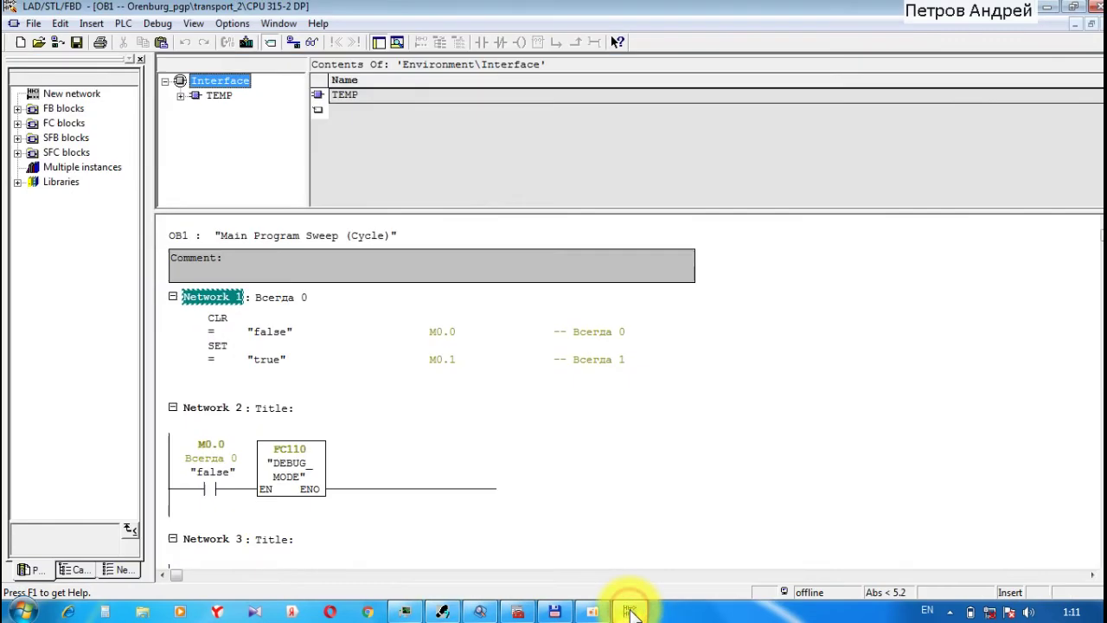
Step: Switch monitoring of the offline OB1 on and off again
left_click(279, 24)
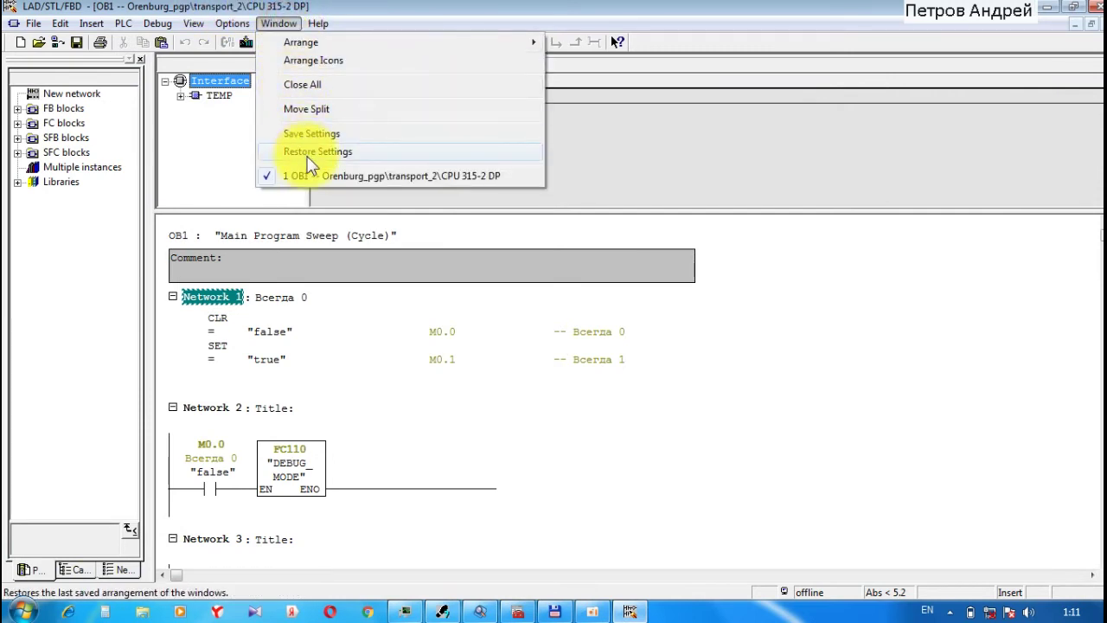
left_click(773, 316)
left_click(311, 43)
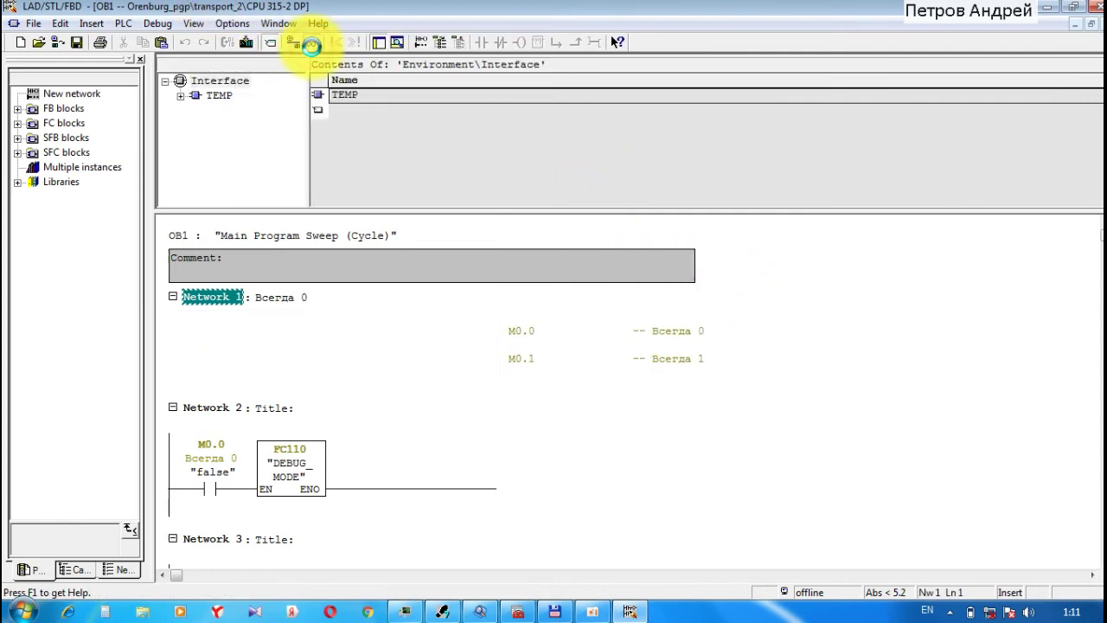
left_click(312, 43)
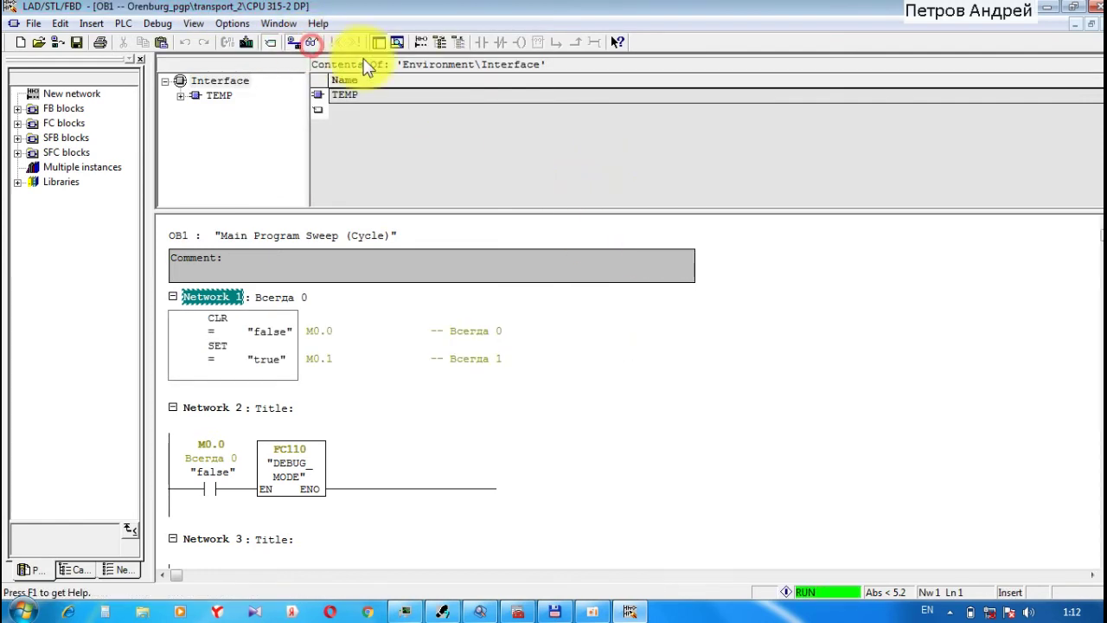
Step: Open the location search from the "false" operand in Network 1 of the offline OB1 and look up FB101
left_click(277, 335)
right_click(277, 336)
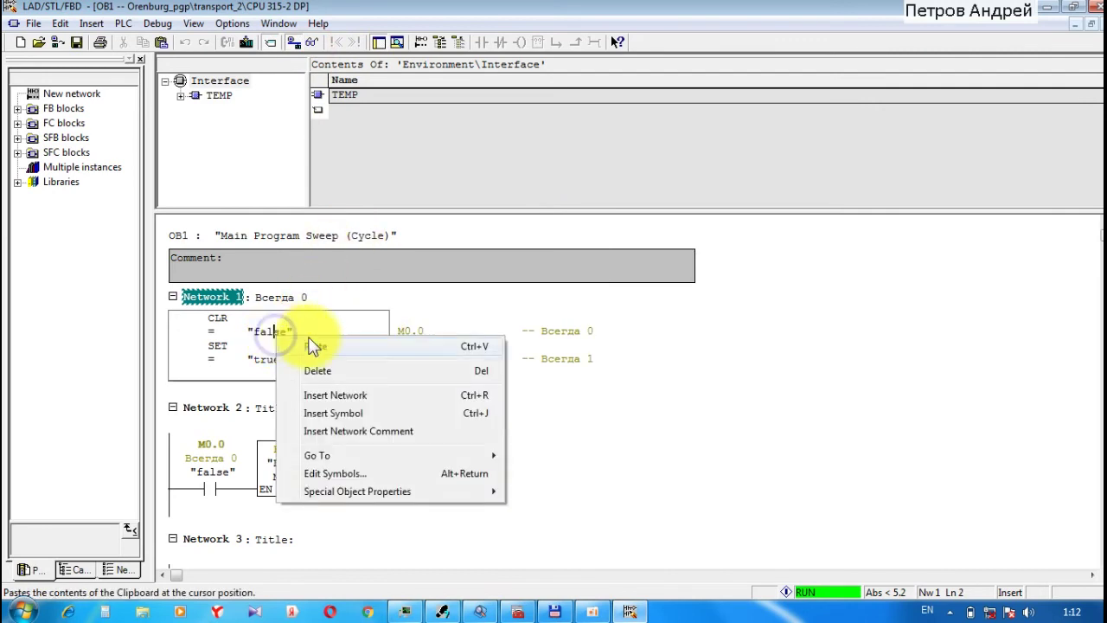
mouse_move(339, 457)
left_click(551, 459)
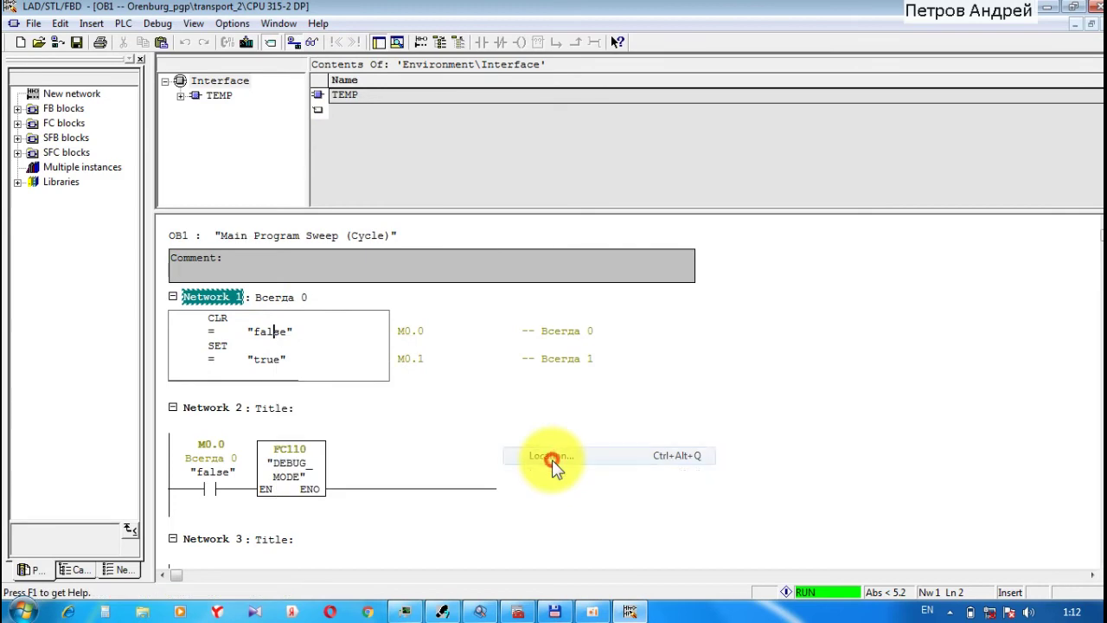
double_click(546, 182)
type("fc")
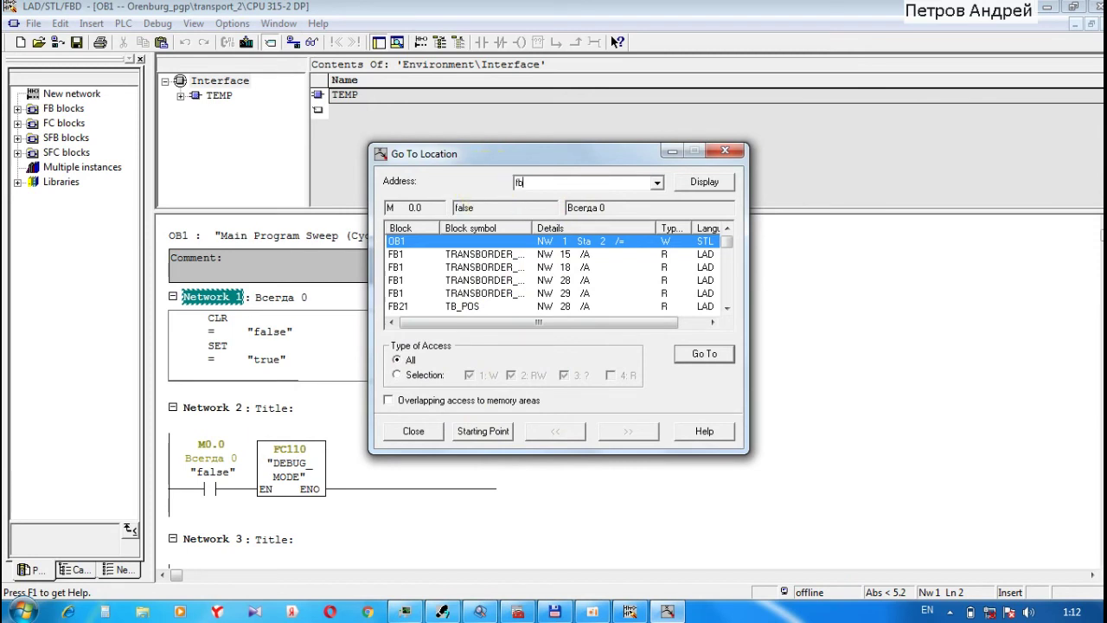
type("101")
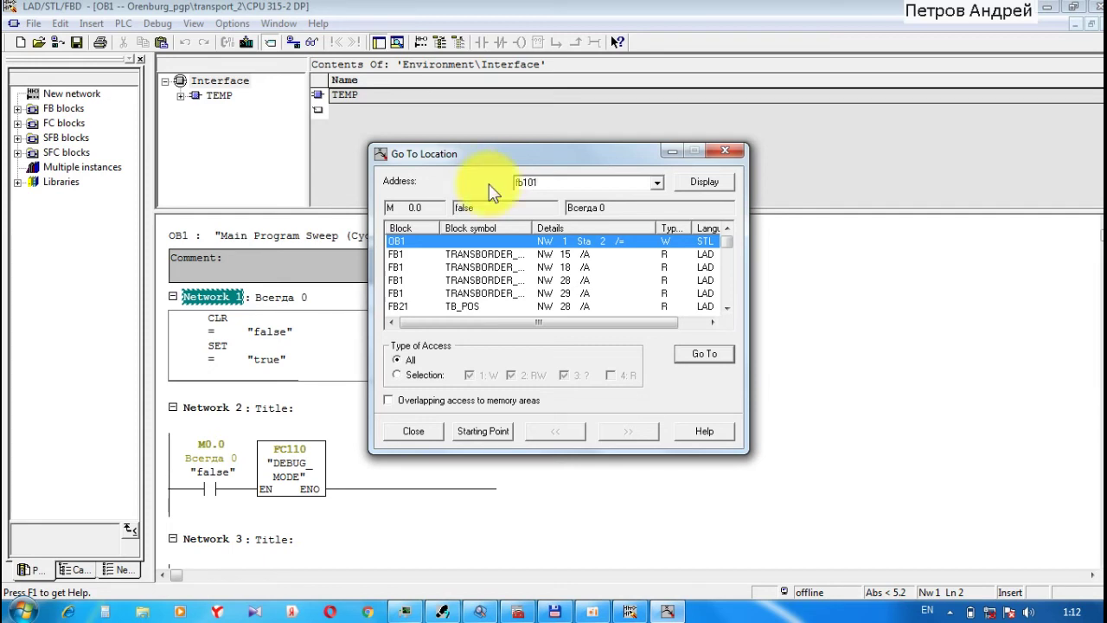
key("Return")
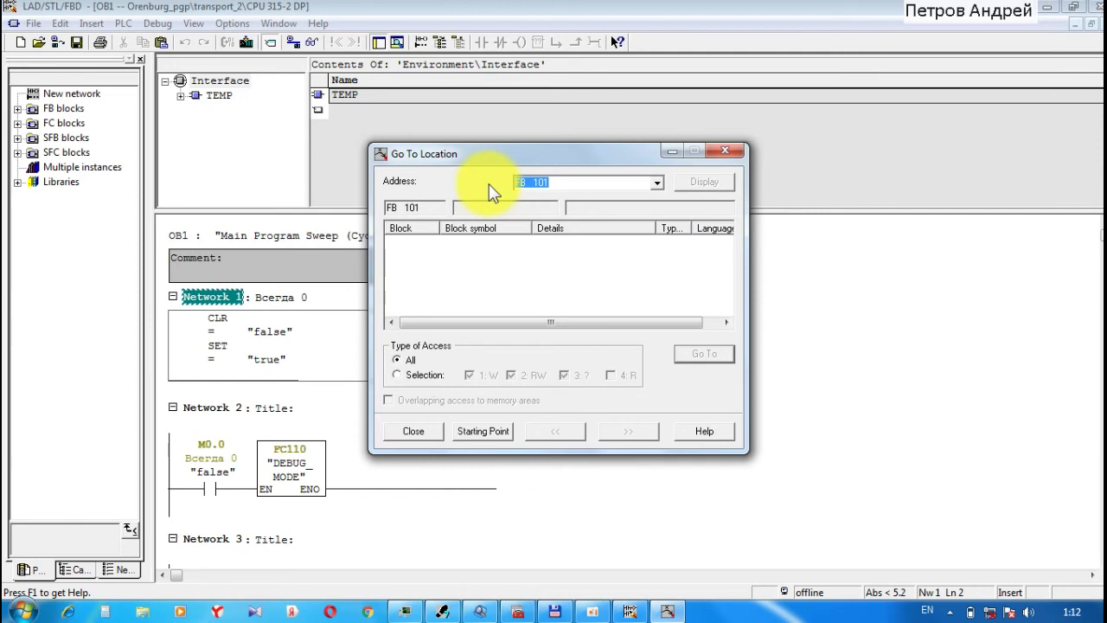
Step: Look up the usage locations of FB104 and FB105 in the offline transport_2 program
type("fb104")
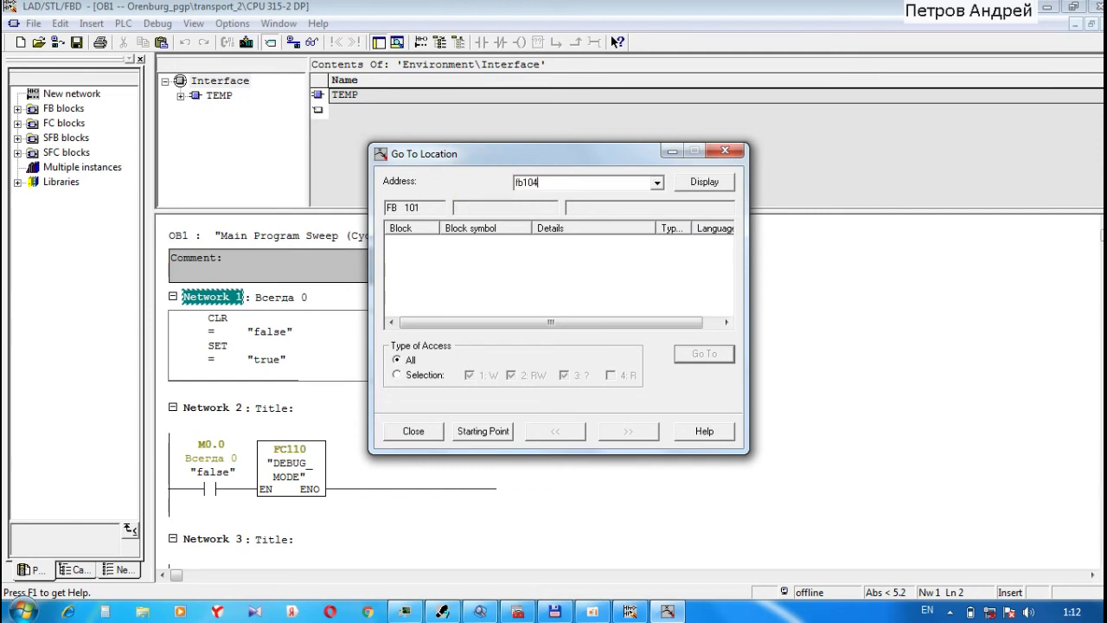
key("Return")
type("f")
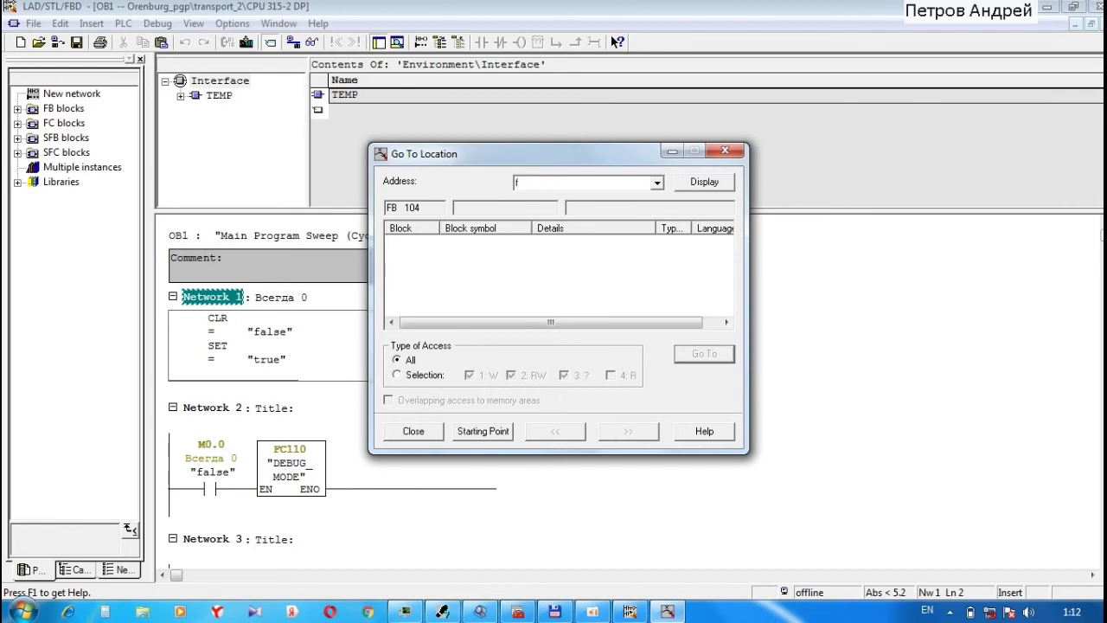
type("b105")
key("Return")
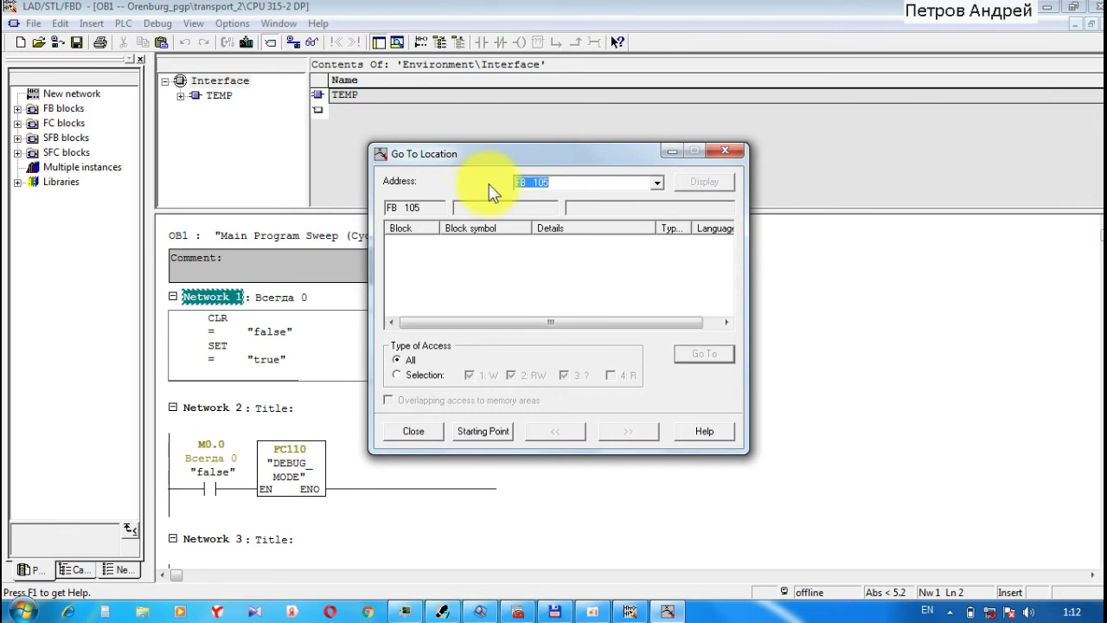
Step: Look up the usage locations of FC102 in the offline program and close the location search
key("BackSpace")
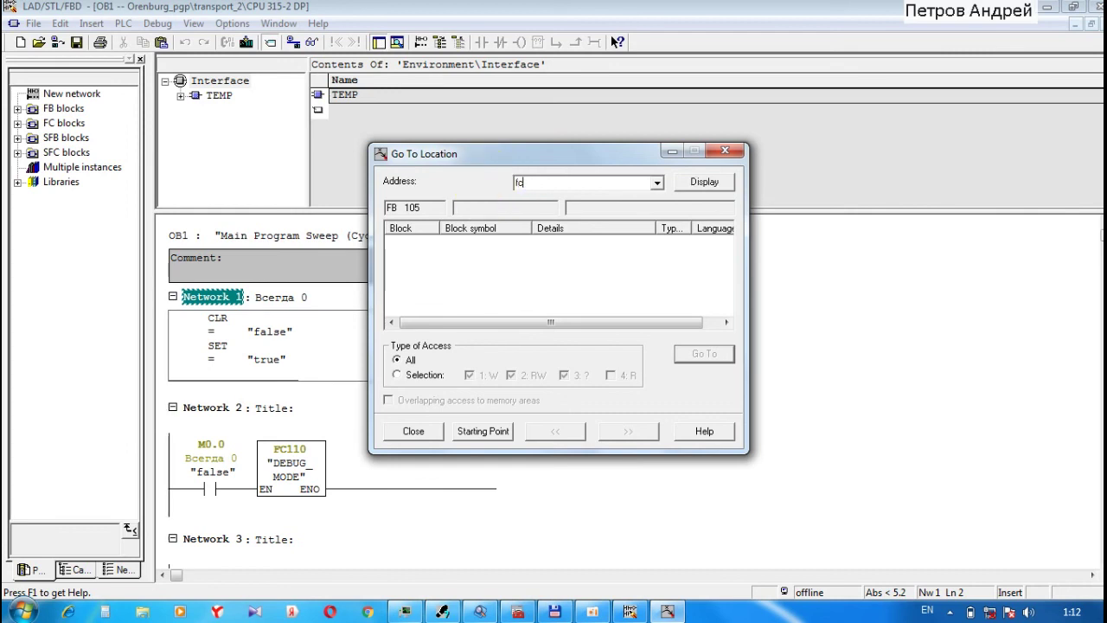
type("fc102")
key("Return")
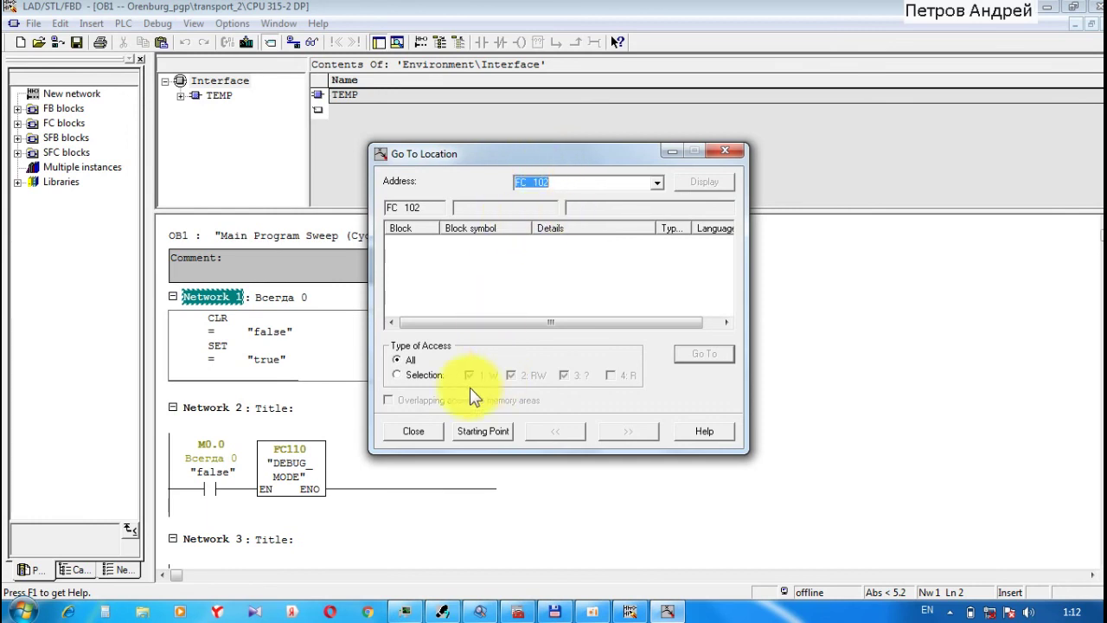
left_click(415, 431)
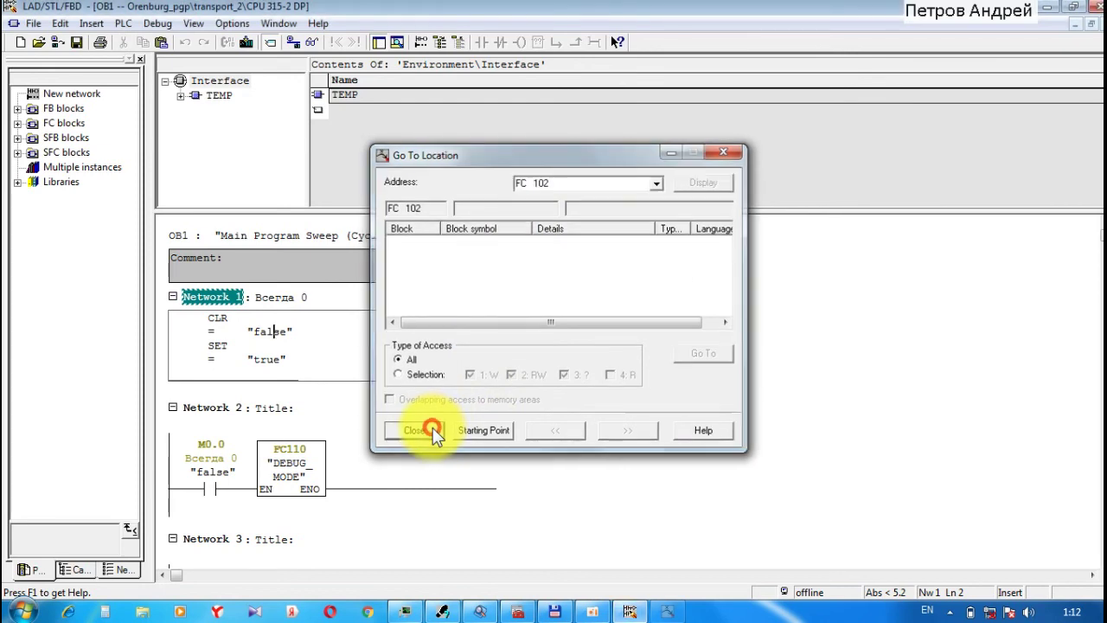